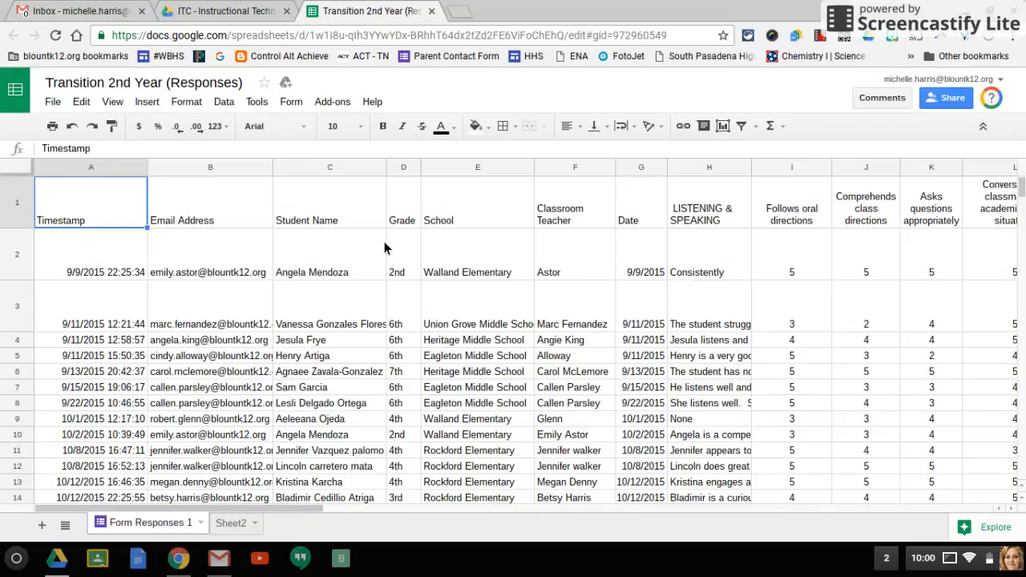
left_click(333, 102)
mouse_move(355, 160)
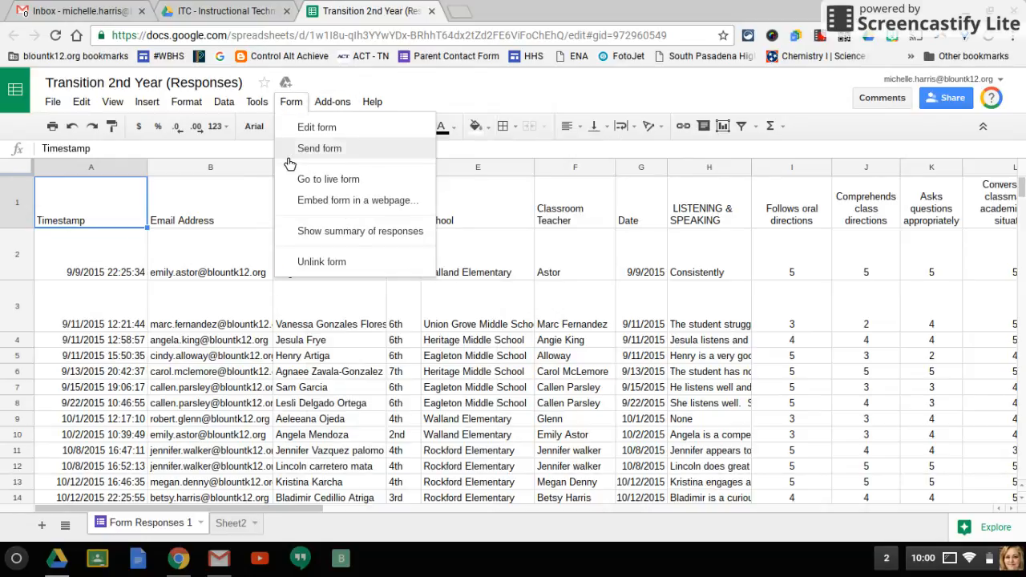
left_click(234, 197)
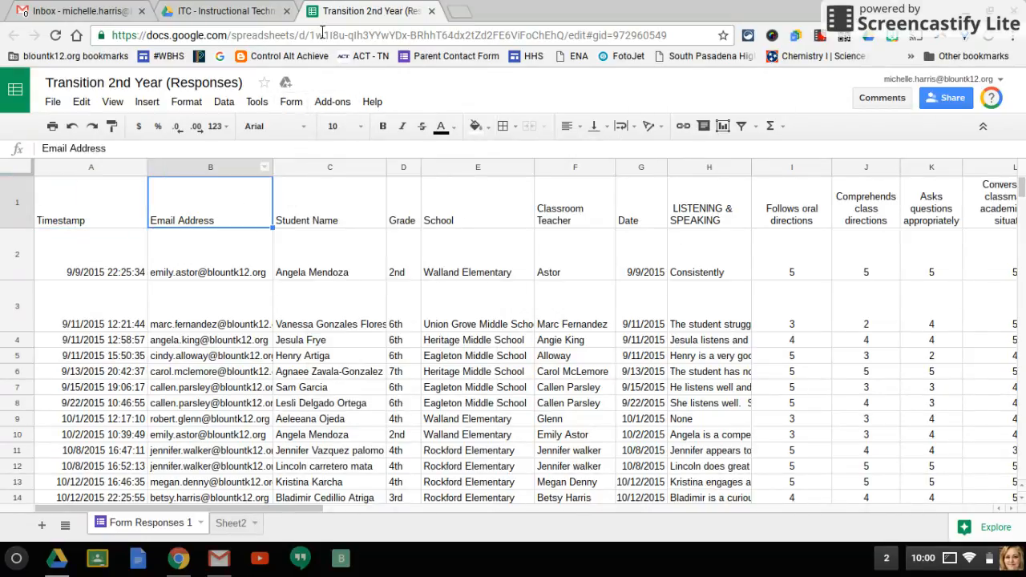
Step: Switch to Google Drive and create a folder named Transition Year 2 inside the ITC - Instructional Technology Coach folder
left_click(221, 11)
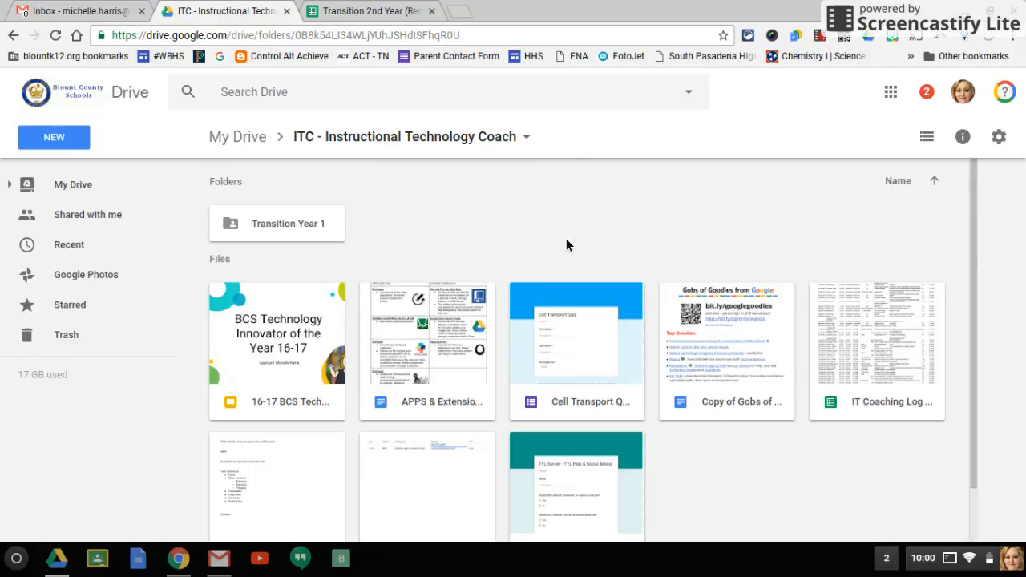
right_click(443, 236)
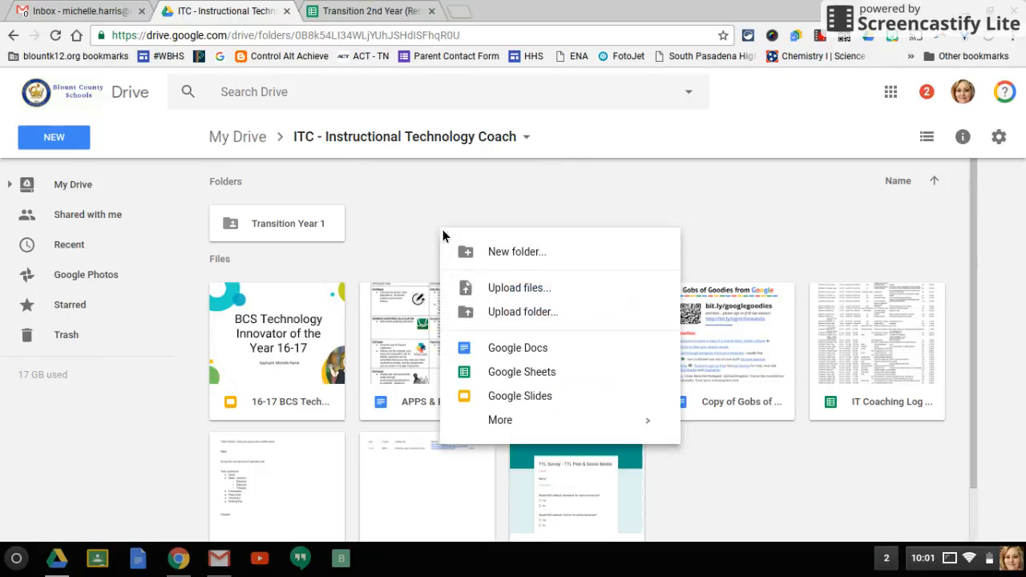
left_click(492, 262)
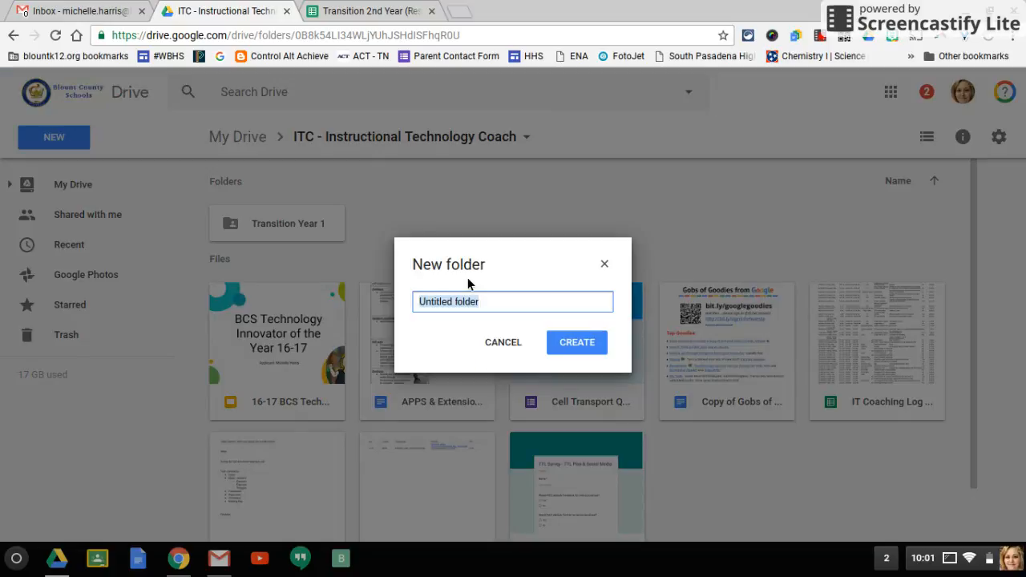
type("Trans")
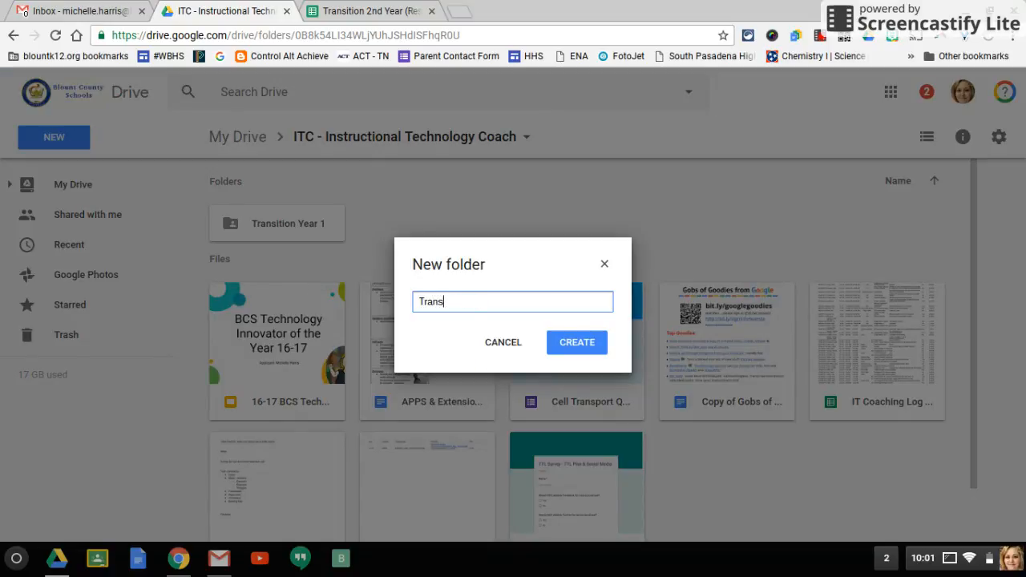
type("ition Year 2")
left_click(593, 350)
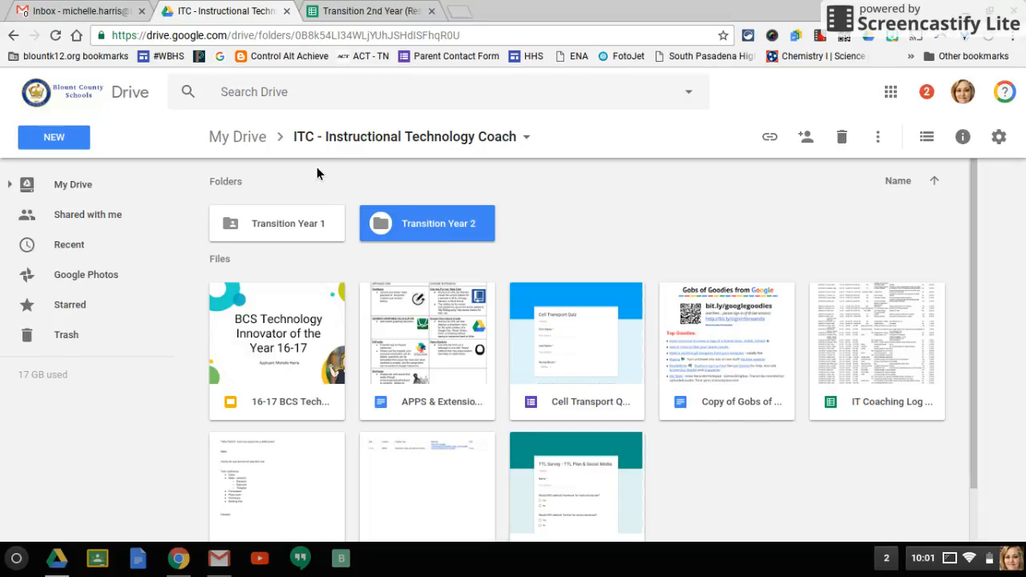
Step: Move the Transition Year 2 Template document from My Drive into the ITC - Instructional Technology Coach folder
left_click(249, 142)
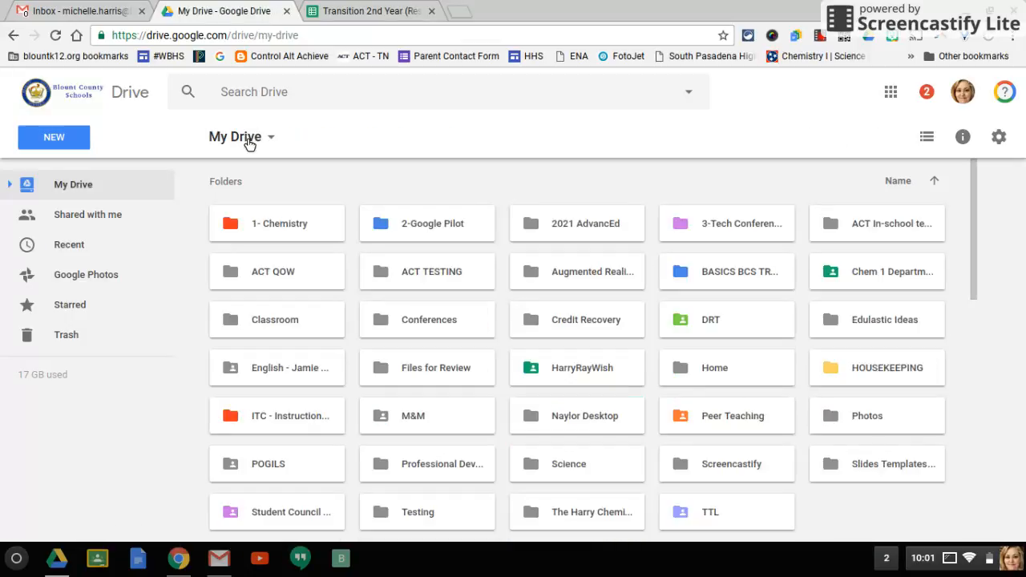
left_click_drag(977, 241, 988, 483)
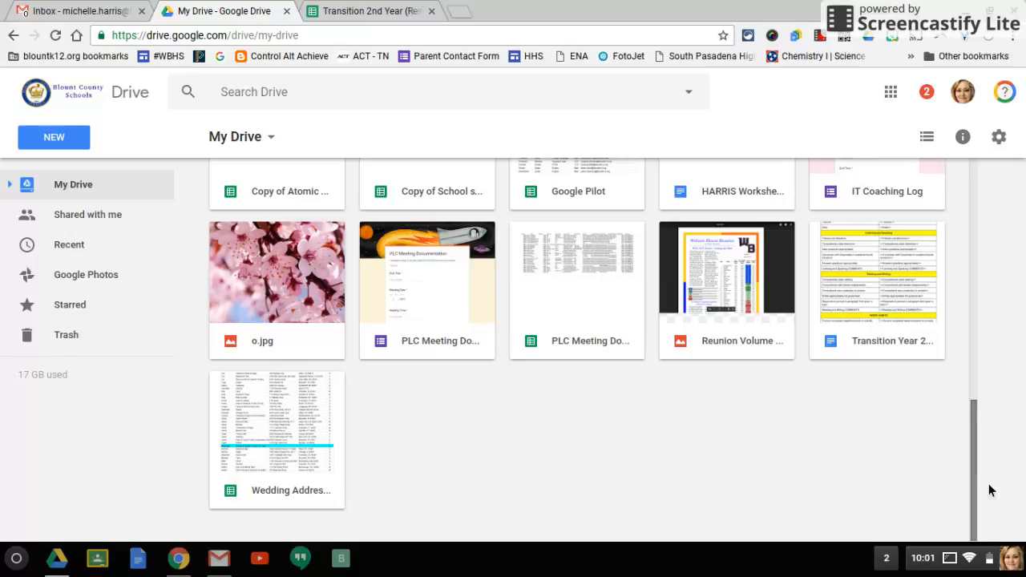
left_click(857, 348)
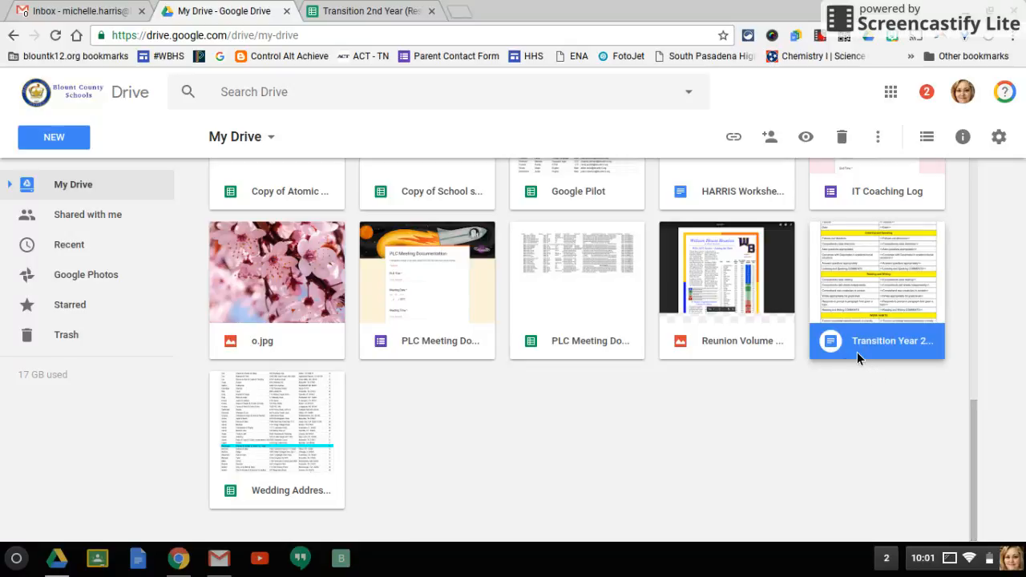
left_click_drag(833, 265, 242, 314)
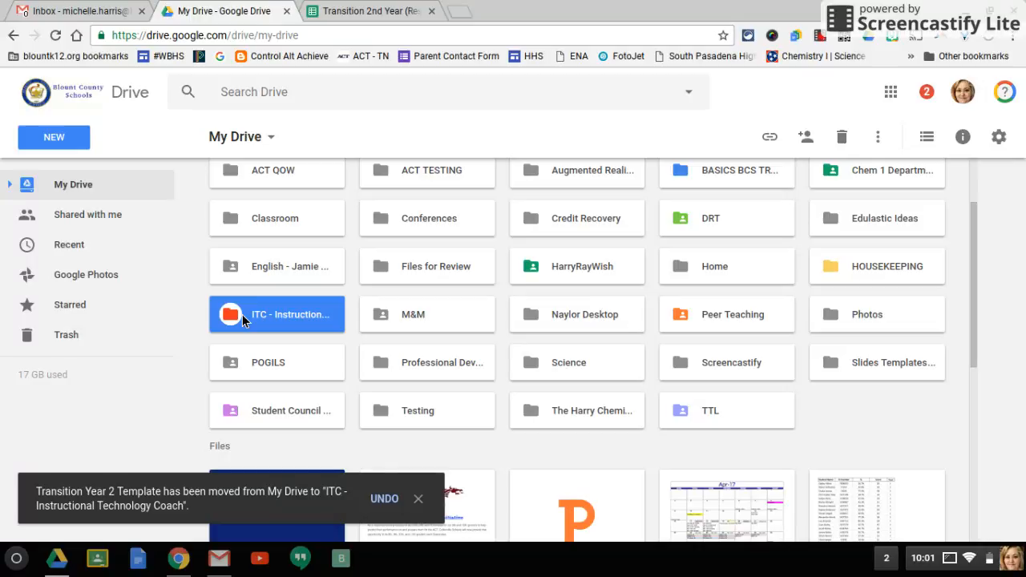
Step: Move the Transition Year 2 Template from the ITC folder into its Transition Year 2 subfolder and check that subfolder's contents
double_click(251, 315)
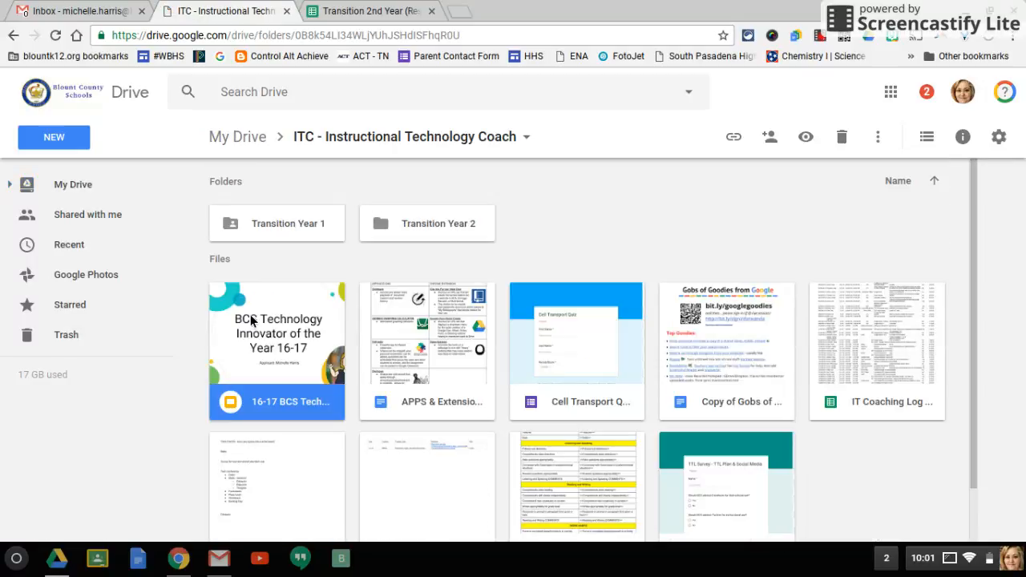
double_click(251, 319)
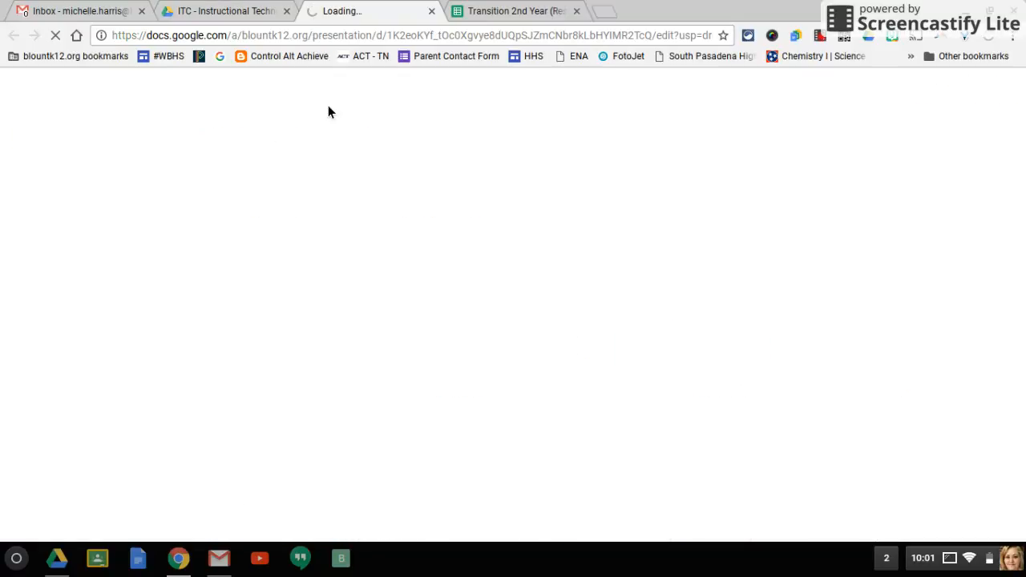
left_click(431, 10)
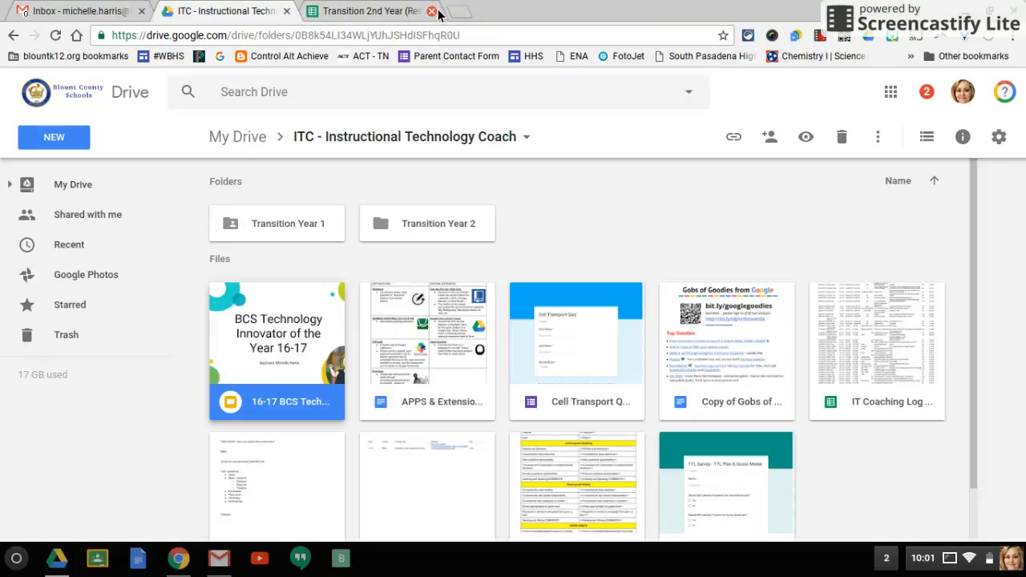
left_click(887, 503)
scroll(886, 504, "down", 1)
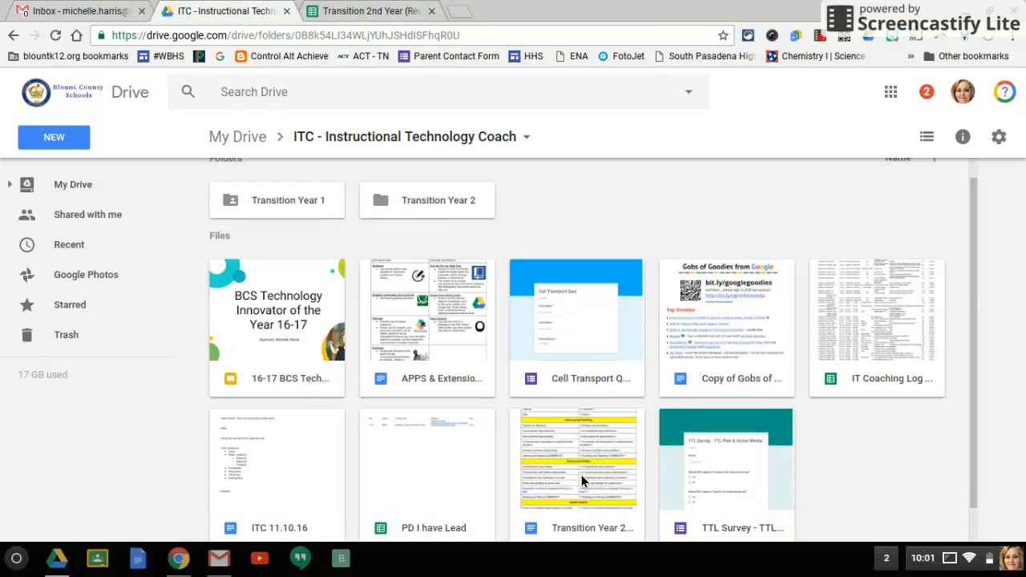
left_click(576, 485)
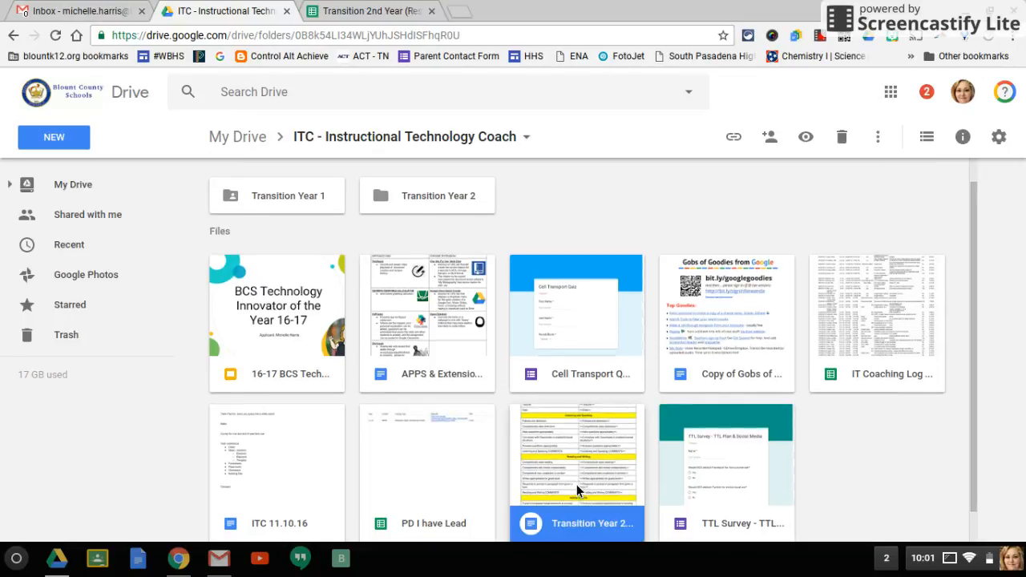
left_click_drag(576, 484, 393, 219)
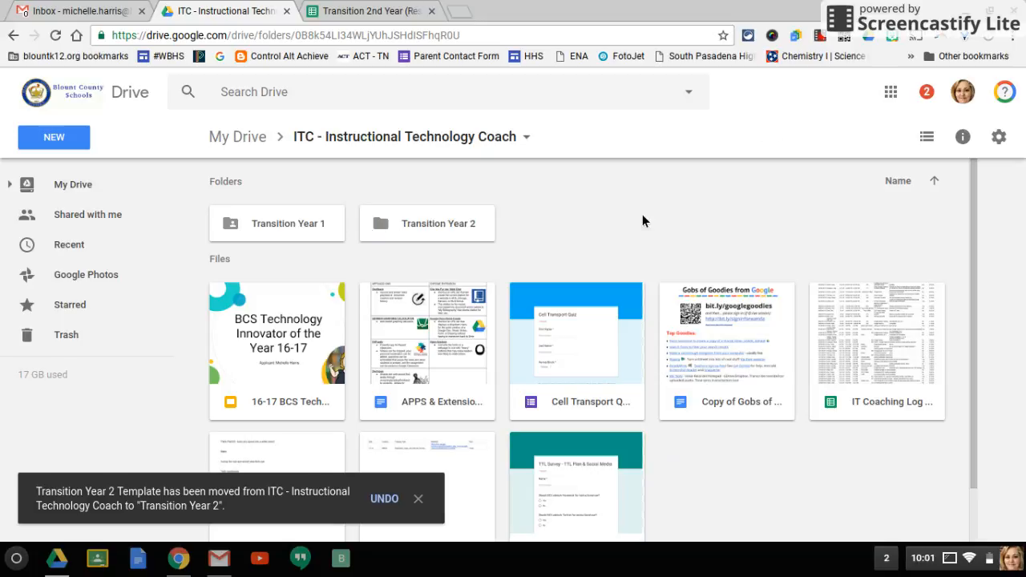
double_click(395, 232)
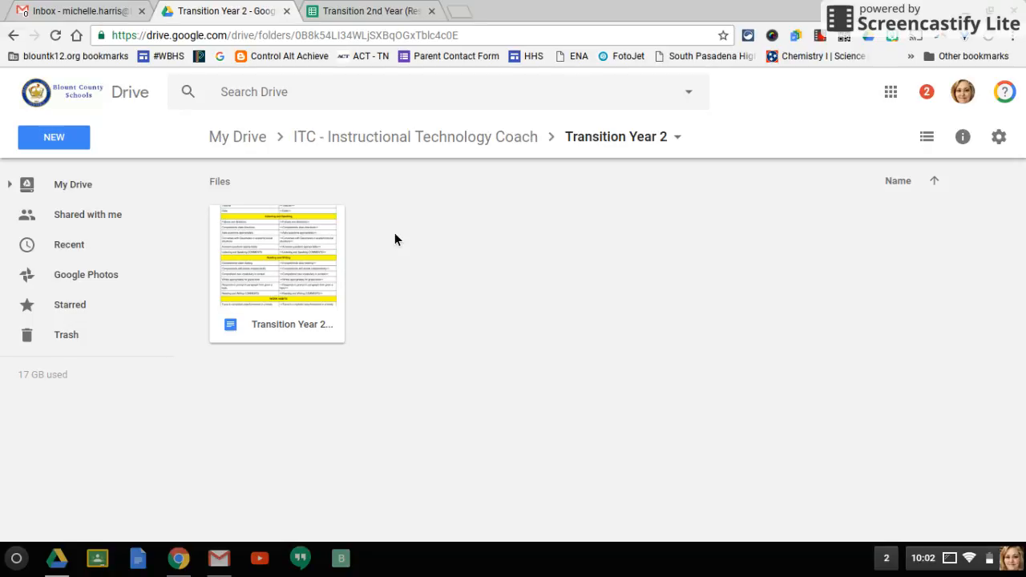
left_click(359, 138)
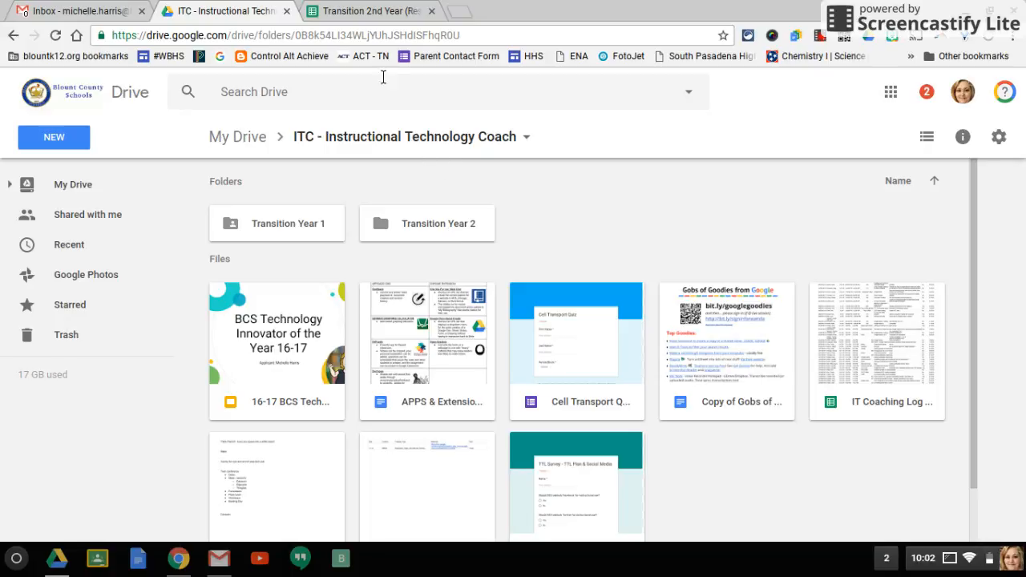
Step: Switch to the Transition 2nd Year (Responses) spreadsheet and launch the autoCrat add-on
left_click(366, 11)
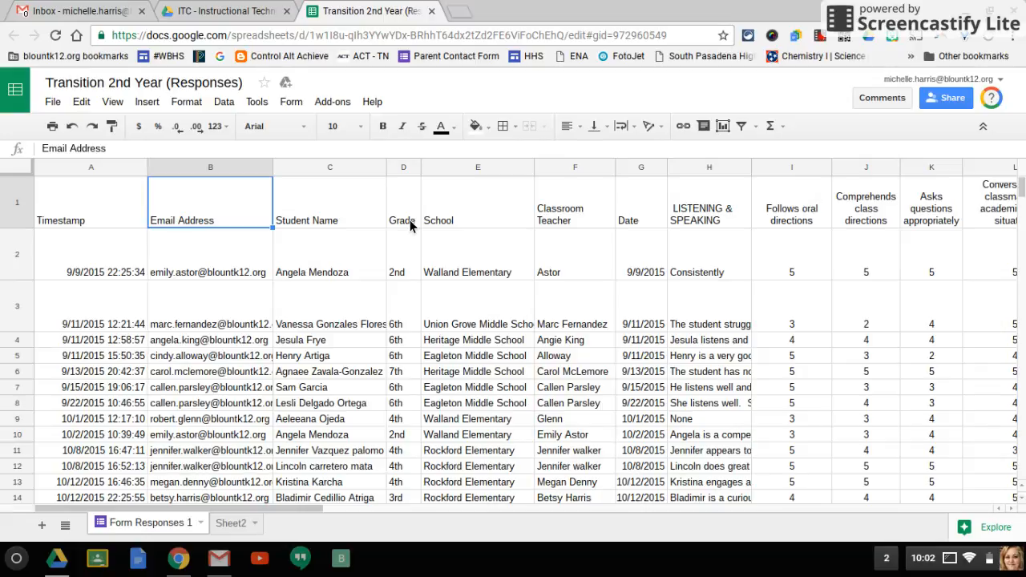
left_click(343, 103)
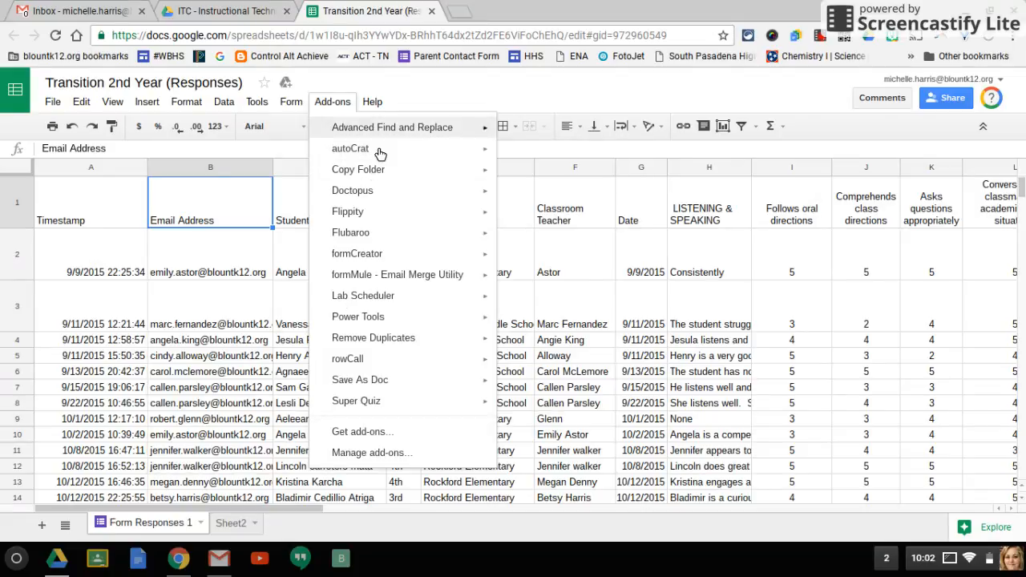
mouse_move(380, 154)
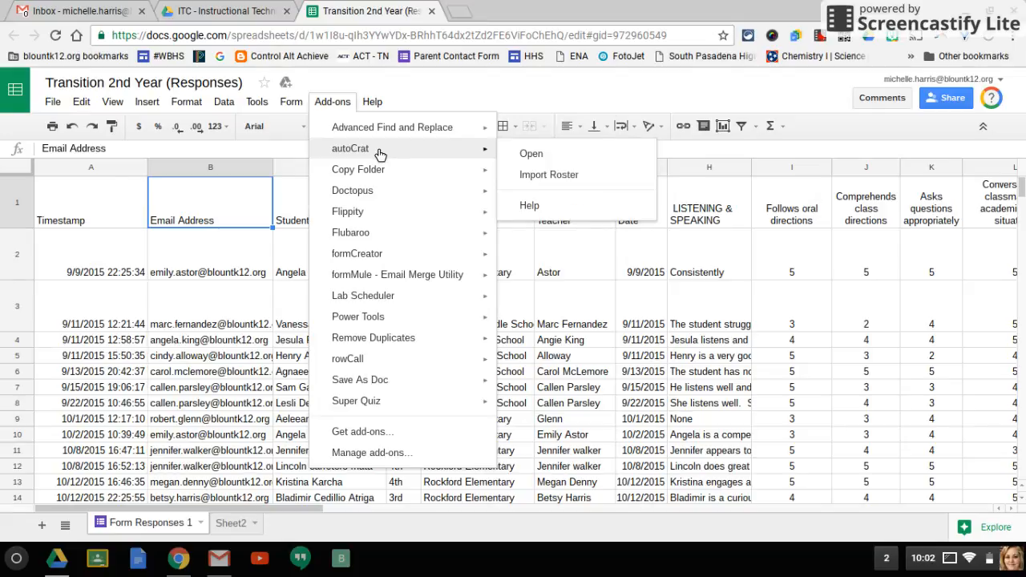
left_click(544, 159)
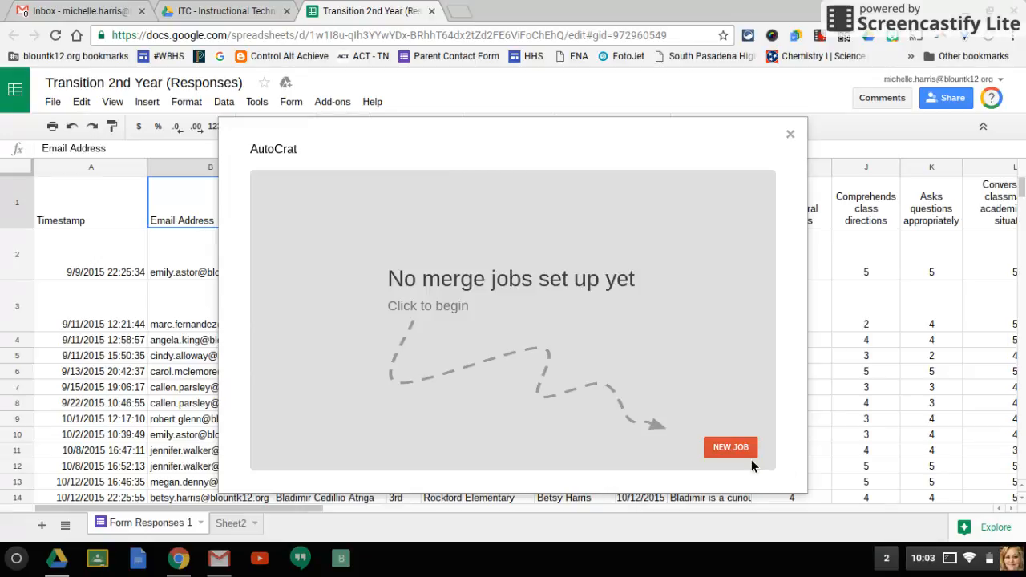
Step: Start a new autoCrat merge job named Transition Year 2 and proceed to the template choice
left_click(733, 450)
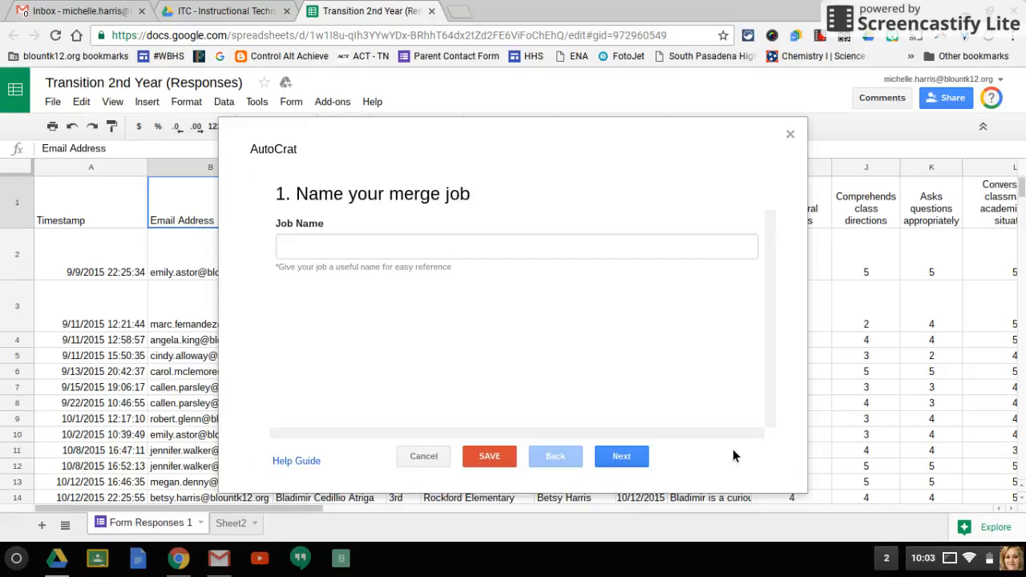
left_click(420, 258)
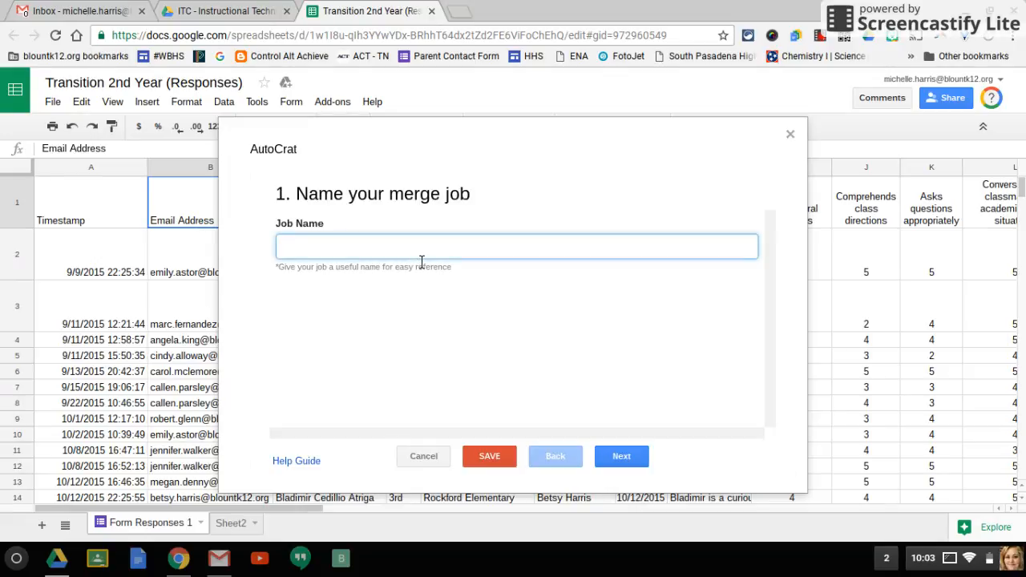
type("Transition Yea")
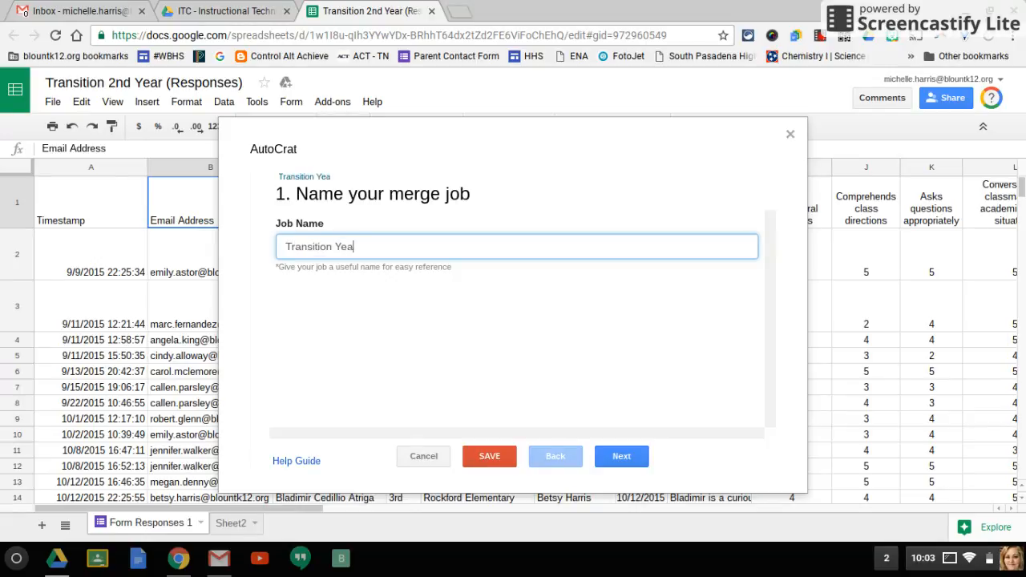
type("r 2")
left_click(628, 458)
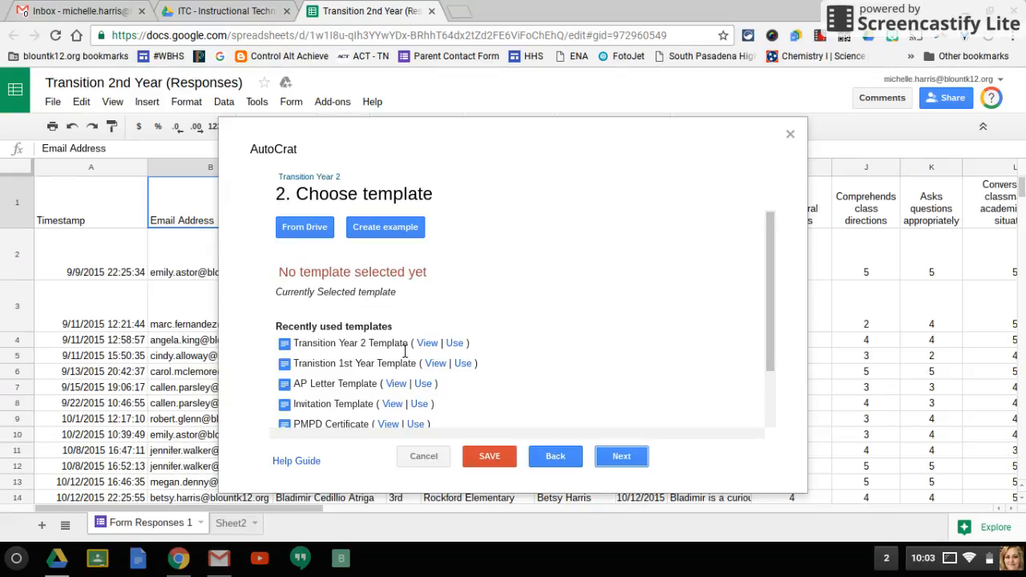
Step: Select the Transition Year 2 Template from Drive as the merge template and proceed to the data mapping
left_click(304, 228)
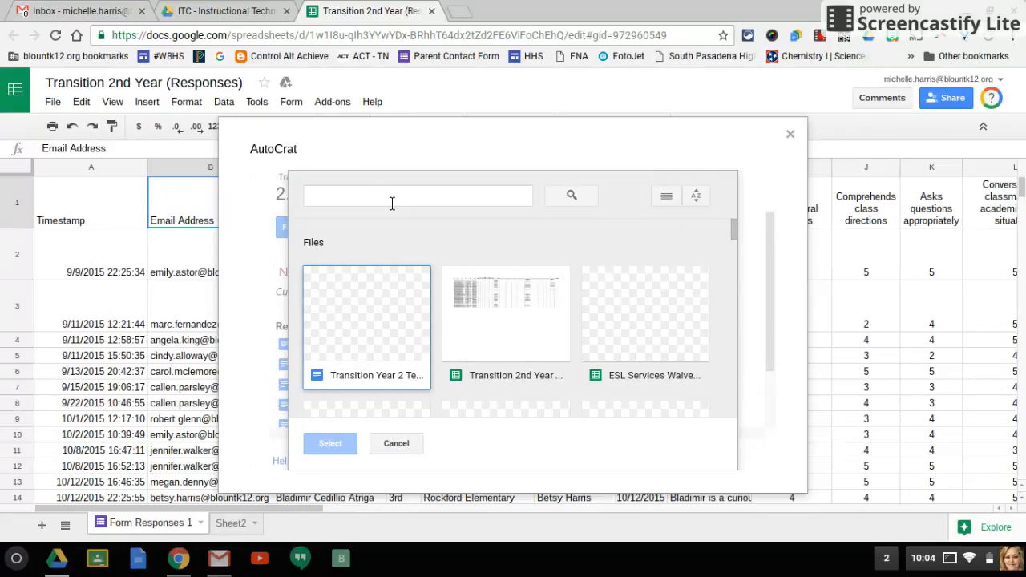
left_click(376, 326)
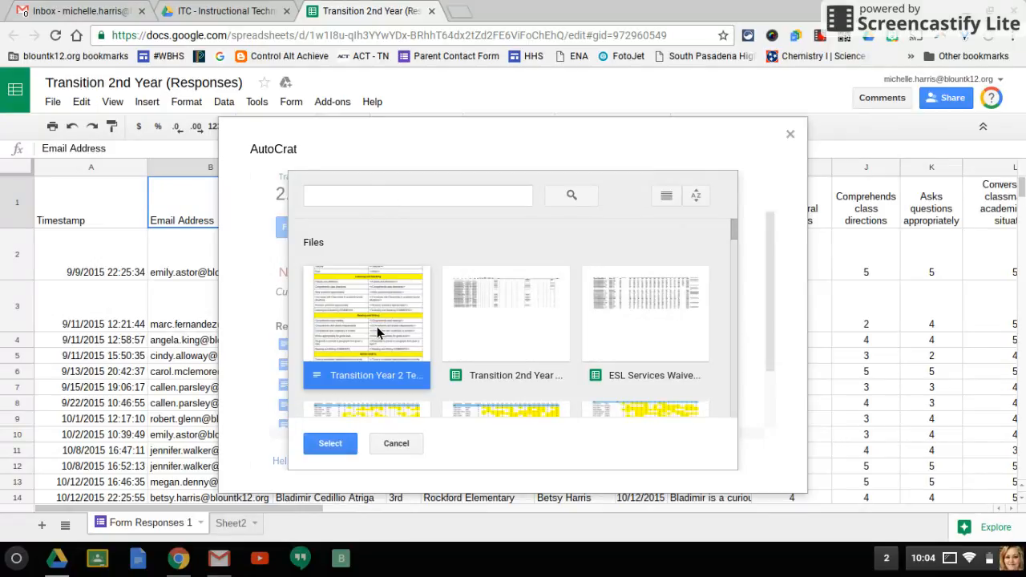
left_click(346, 446)
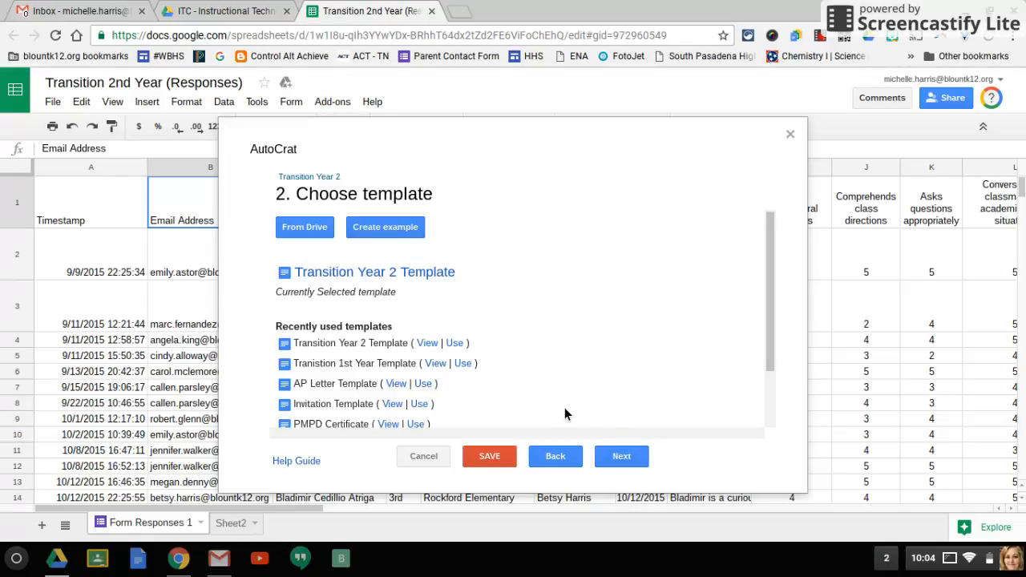
left_click(619, 457)
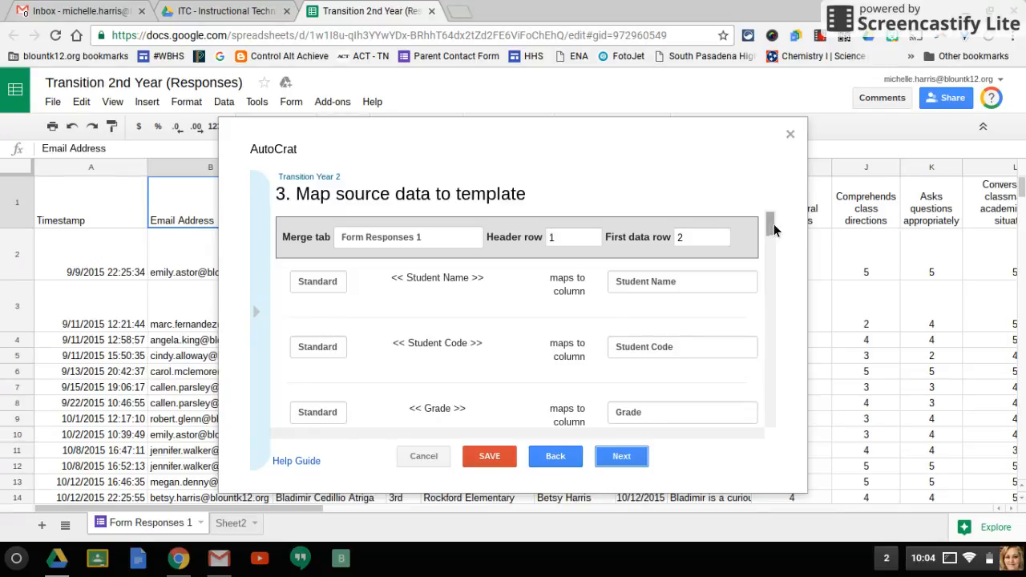
Step: Map the template's Teacher tag to the Classroom Teacher column
left_click_drag(773, 230, 774, 254)
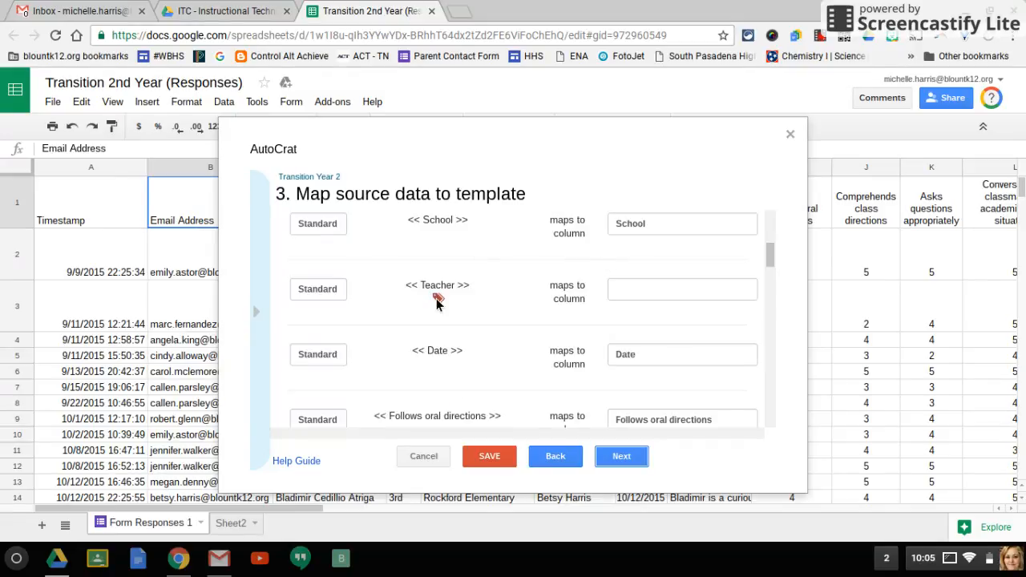
left_click(749, 298)
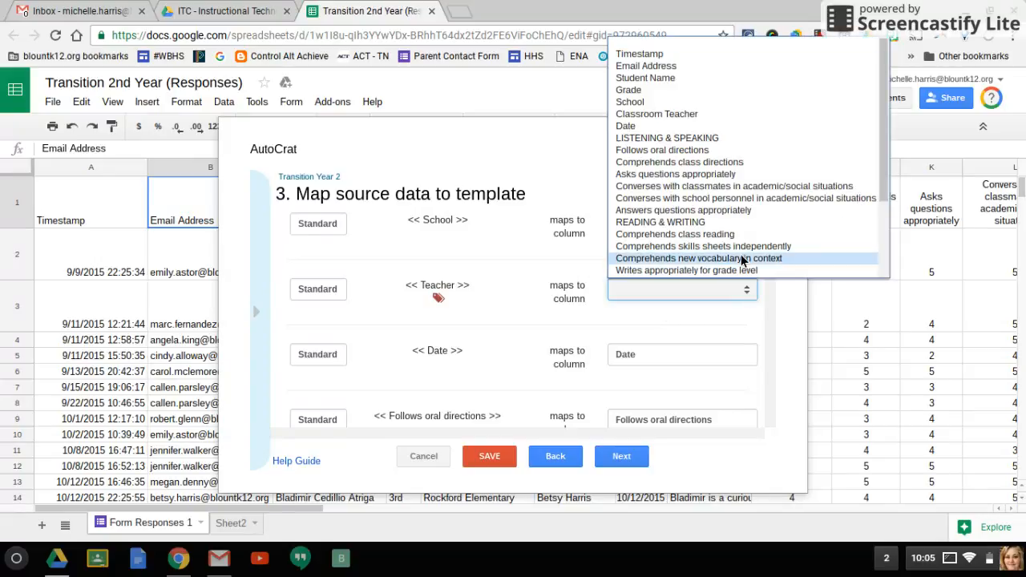
left_click(735, 121)
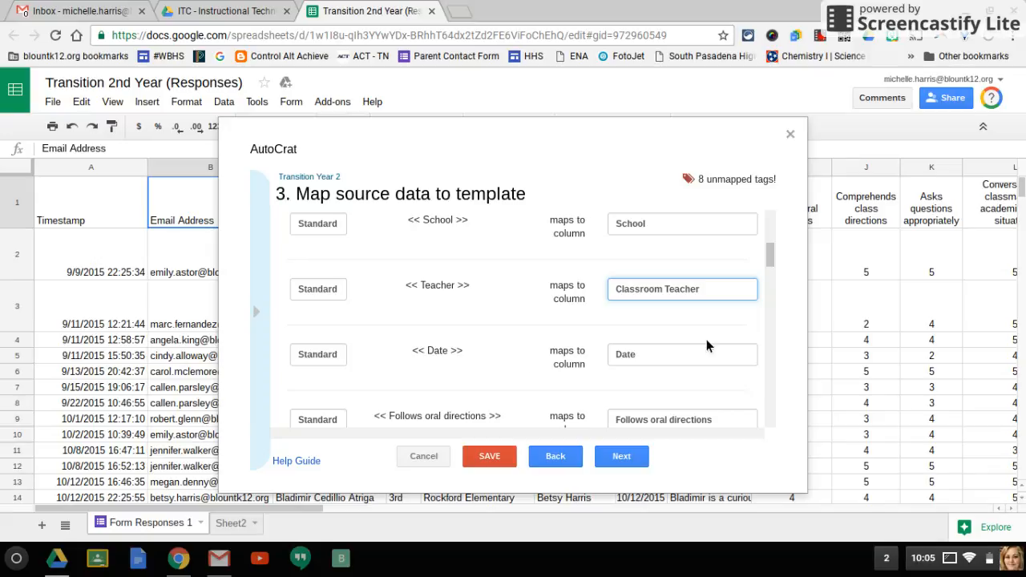
left_click_drag(772, 255, 774, 282)
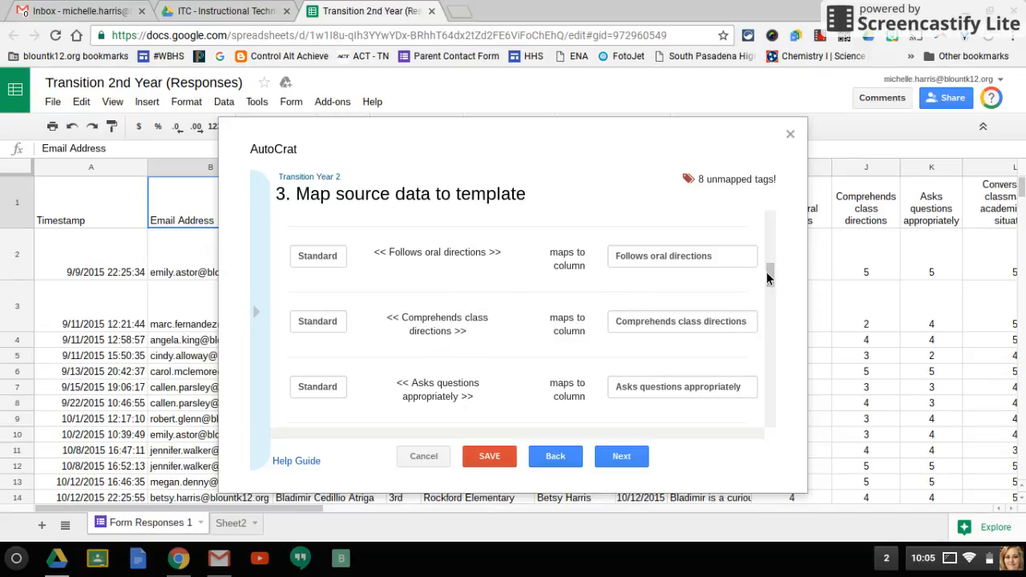
Step: Map the Converses with Classmates tag to the Converses with classmates in academic/social situations column, and Listening and Speaking COMMENTS to LISTENING & SPEAKING
left_click_drag(772, 274, 777, 298)
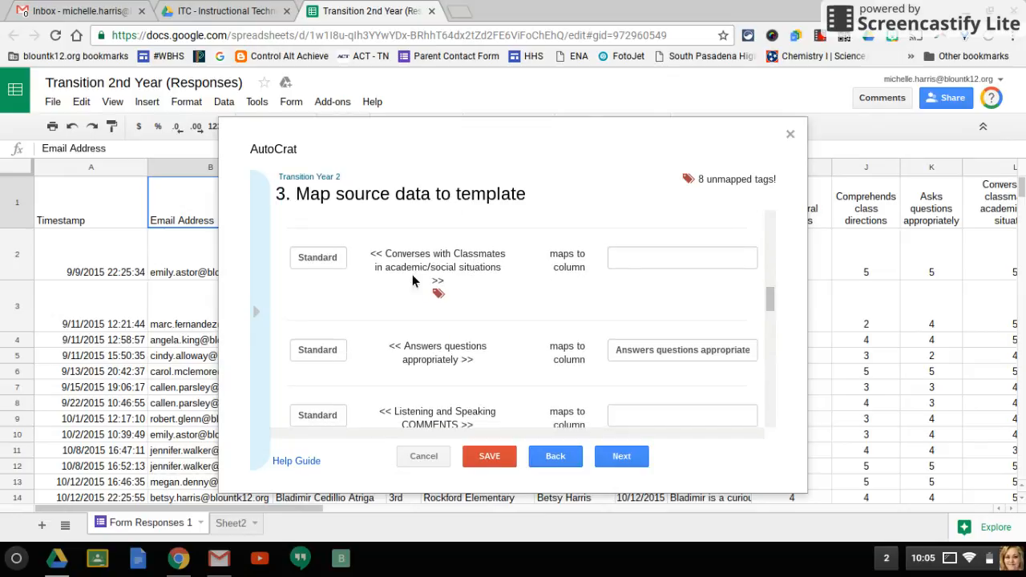
left_click(667, 266)
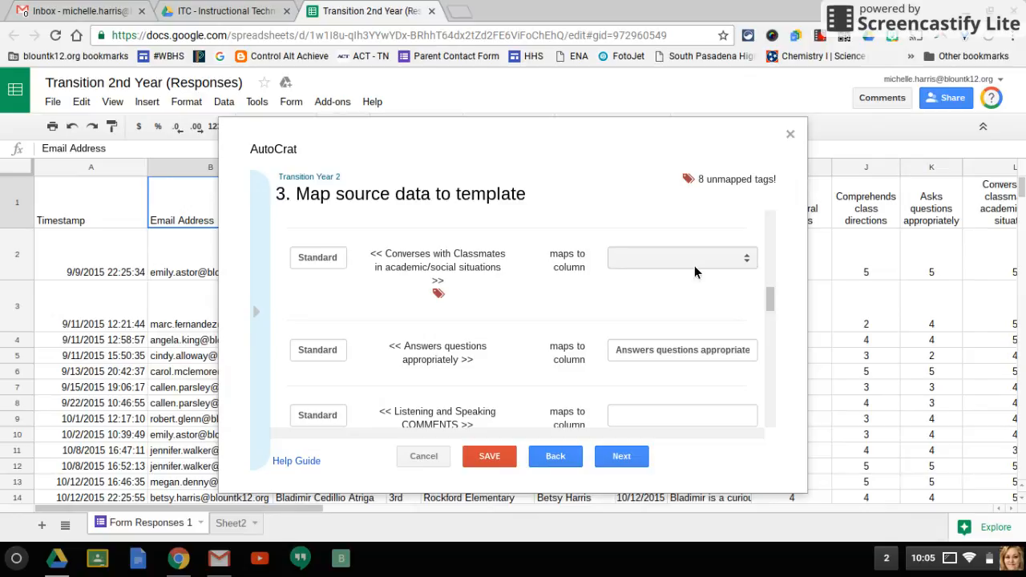
left_click(741, 262)
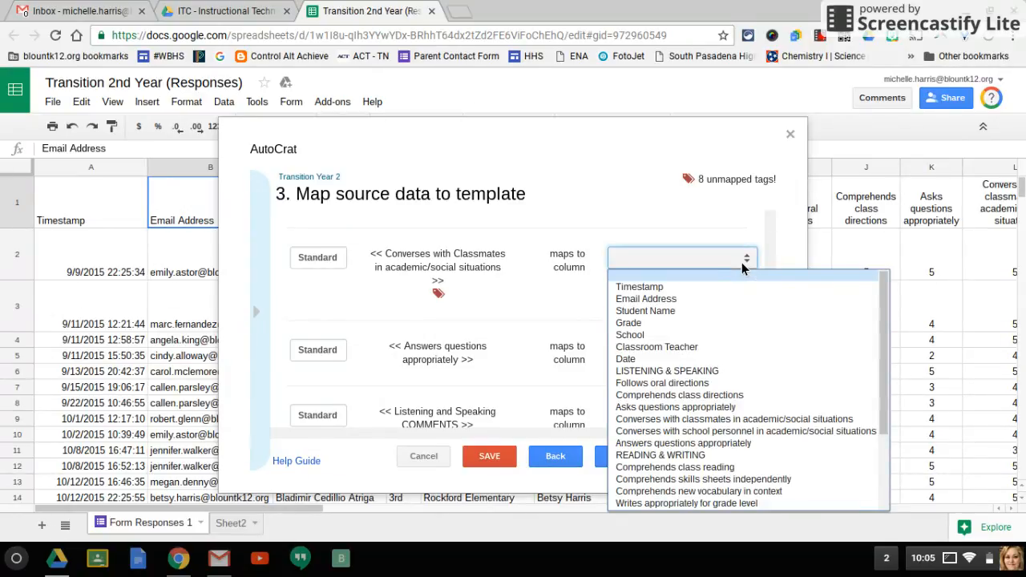
left_click(744, 418)
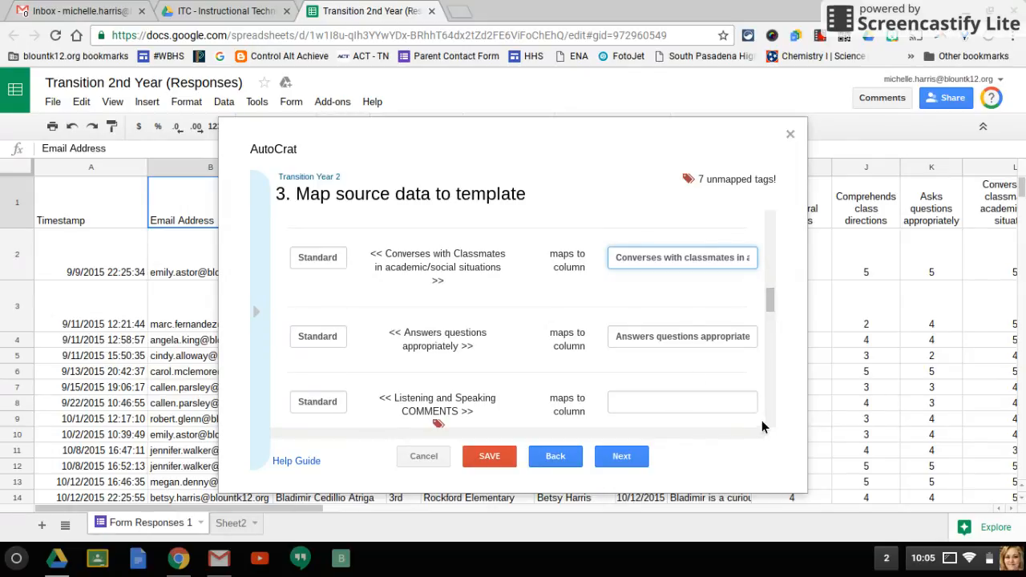
left_click(711, 407)
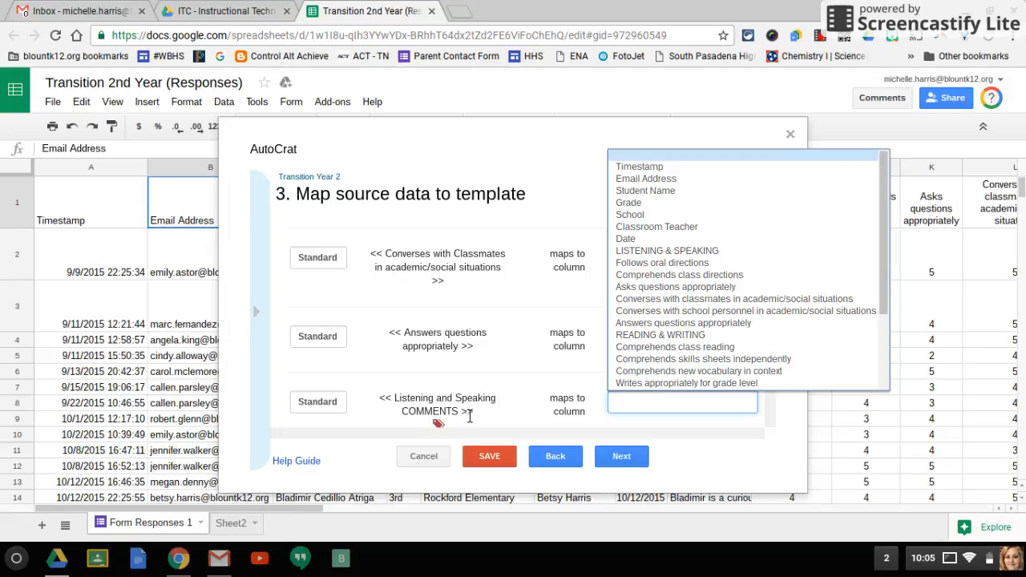
left_click(678, 253)
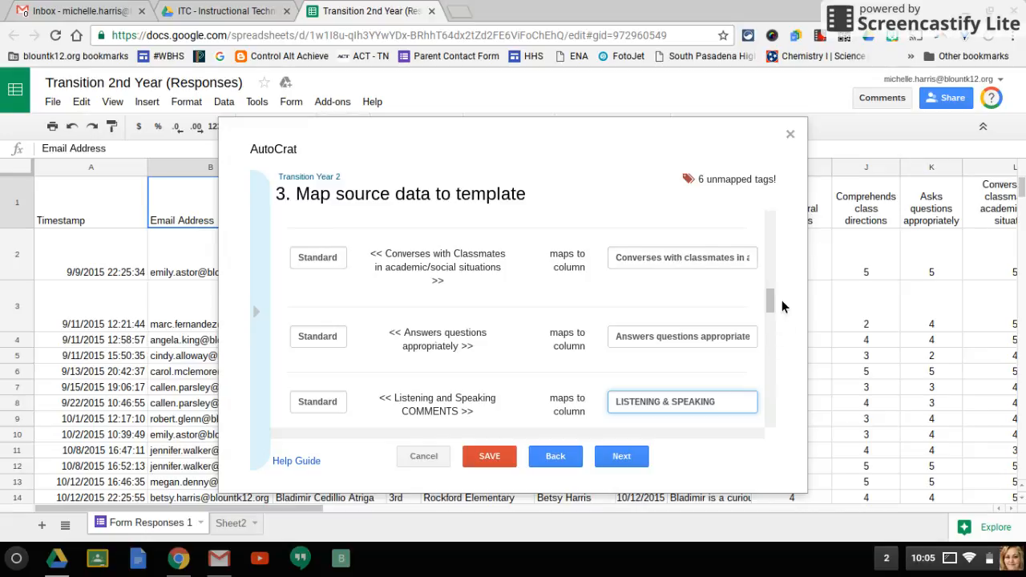
Step: Map the Comprehends skill sheets independently tag to Comprehends skills sheets independently, and Comprehend new vocabulary in context to Comprehends new vocabulary in context
left_click_drag(774, 296, 776, 331)
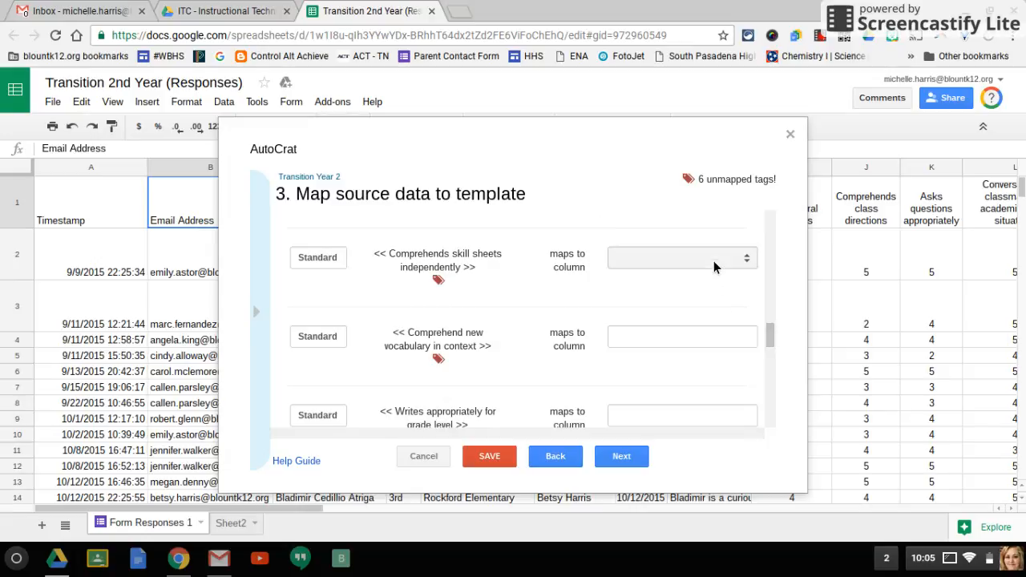
left_click(713, 261)
left_click(689, 481)
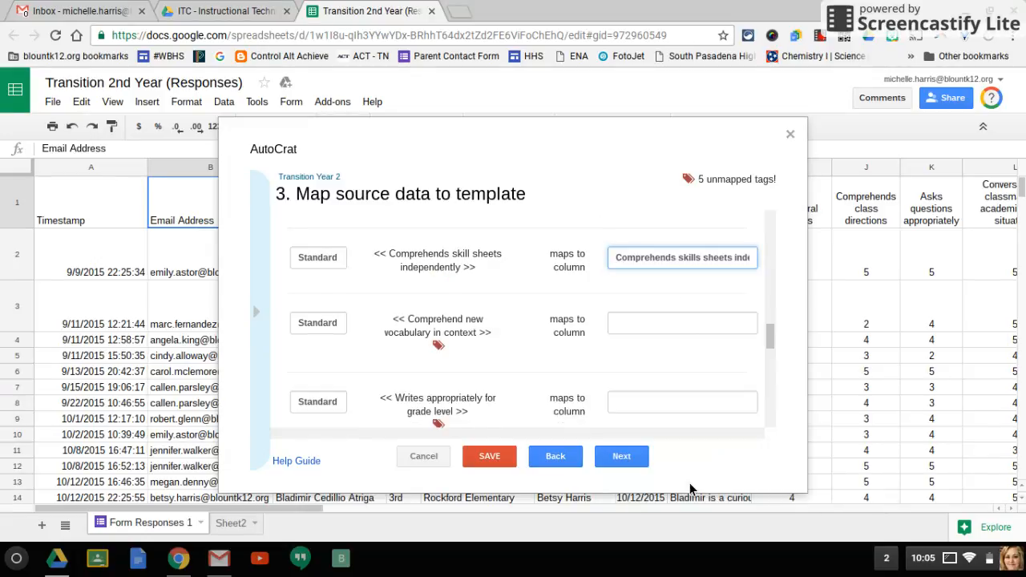
left_click(734, 328)
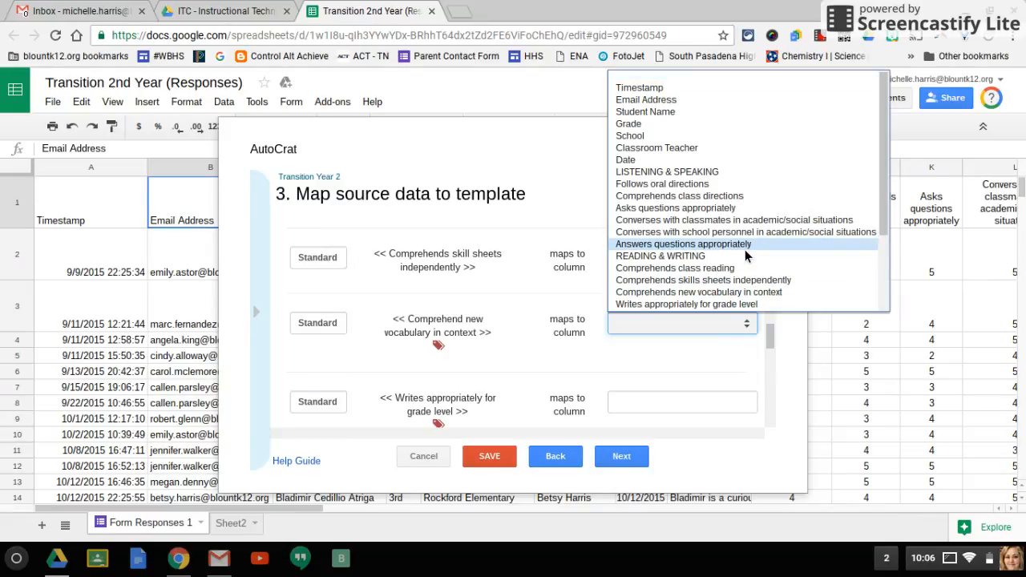
left_click(742, 294)
Step: Map the Writes appropriately for grade level tag to its matching column, and Reading and Writing COMMENTS to READING & WRITING
left_click(743, 389)
left_click(741, 371)
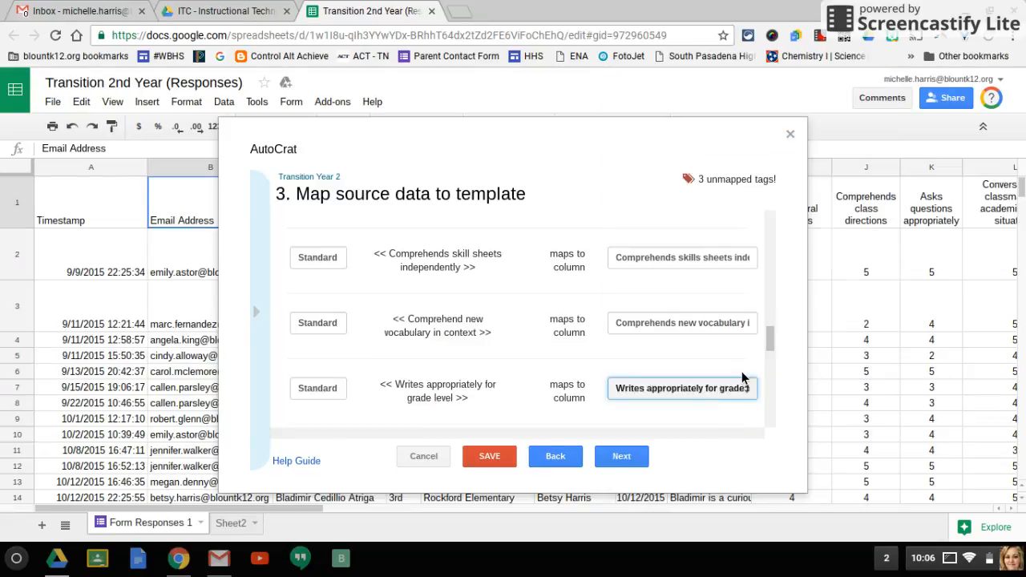
left_click_drag(771, 346, 774, 368)
left_click(696, 322)
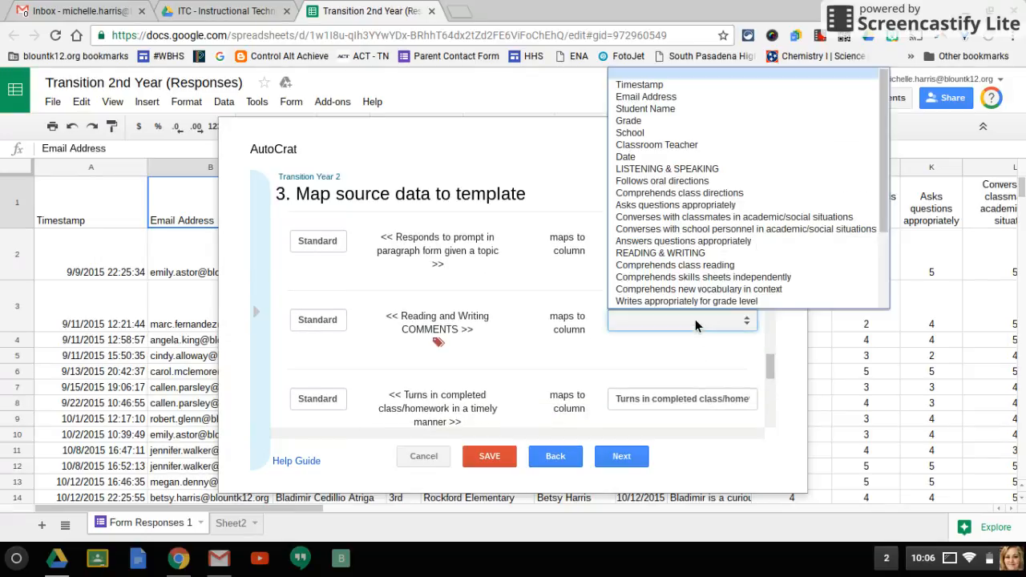
left_click(694, 254)
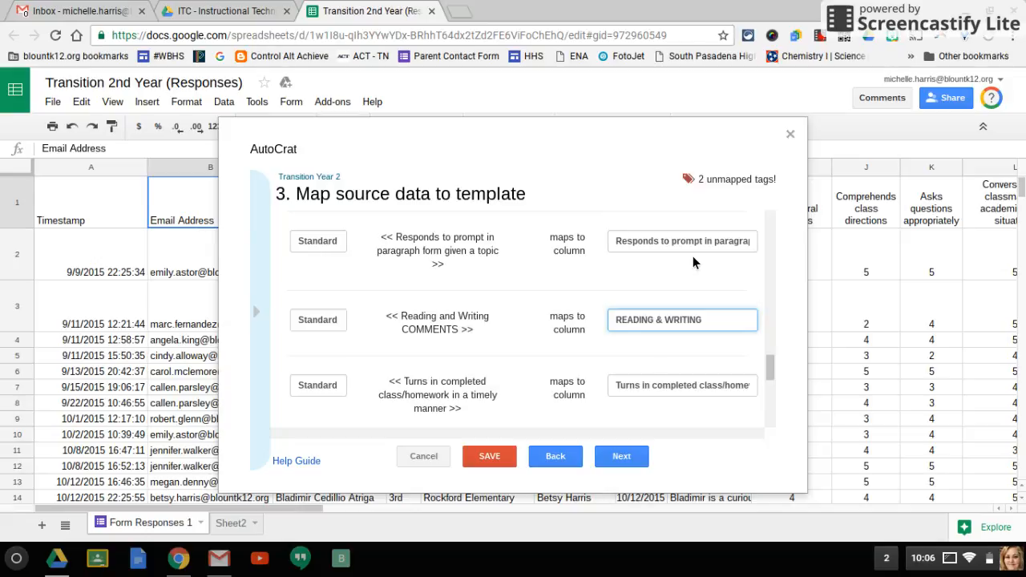
Step: Map the template's Work Habits COMMENTS tag to the Work Habits column
left_click_drag(775, 367, 776, 387)
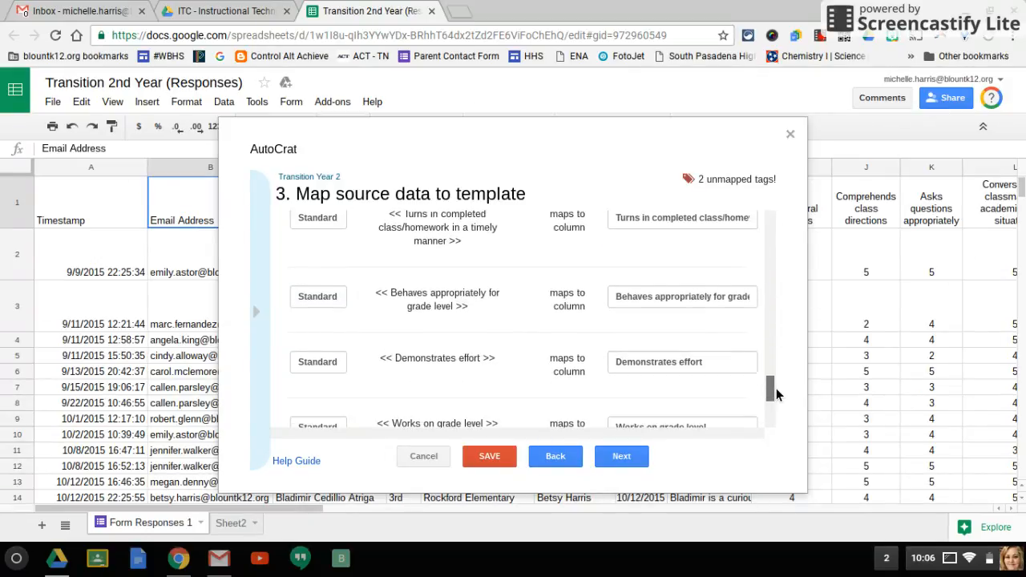
left_click_drag(772, 390, 772, 415)
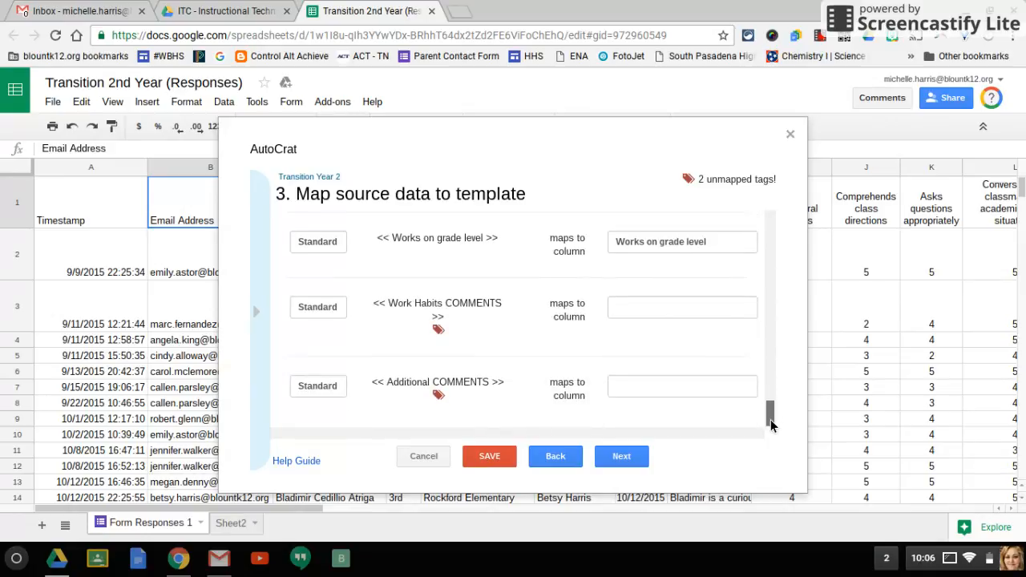
left_click(721, 313)
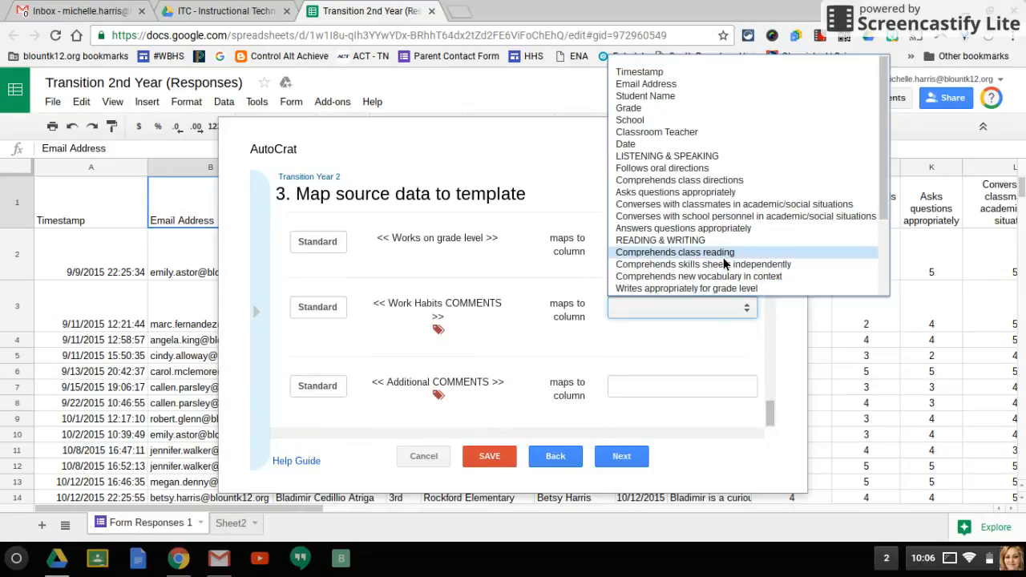
scroll(724, 263, "down", 3)
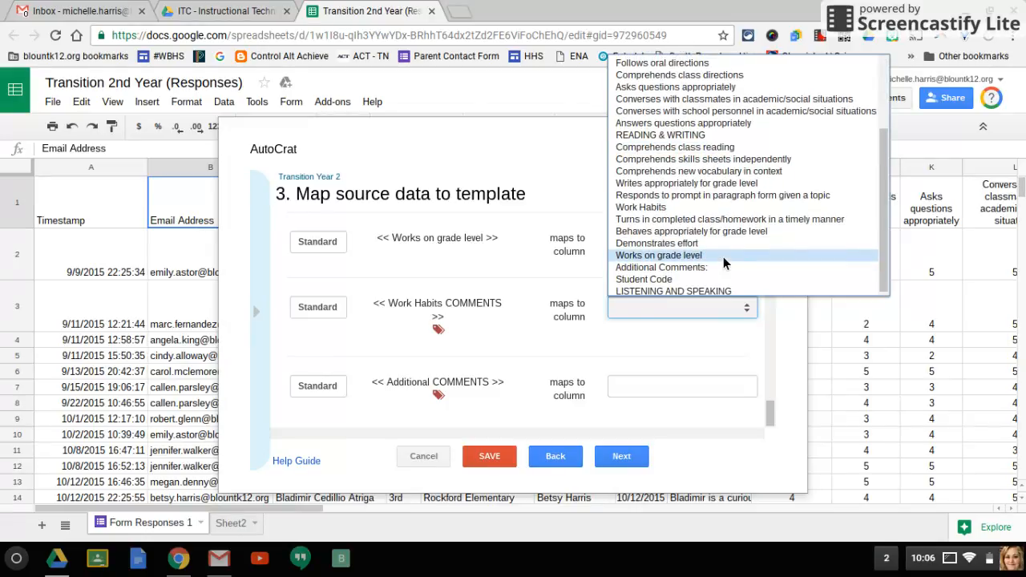
left_click(705, 207)
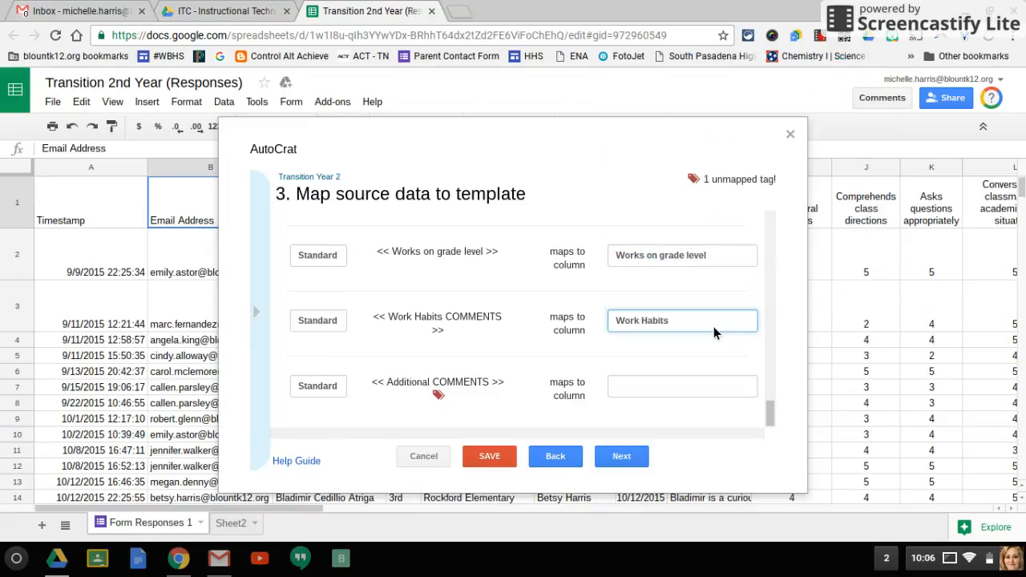
Step: Map the Additional COMMENTS tag to the Additional Comments: column and proceed to the file settings
left_click(714, 389)
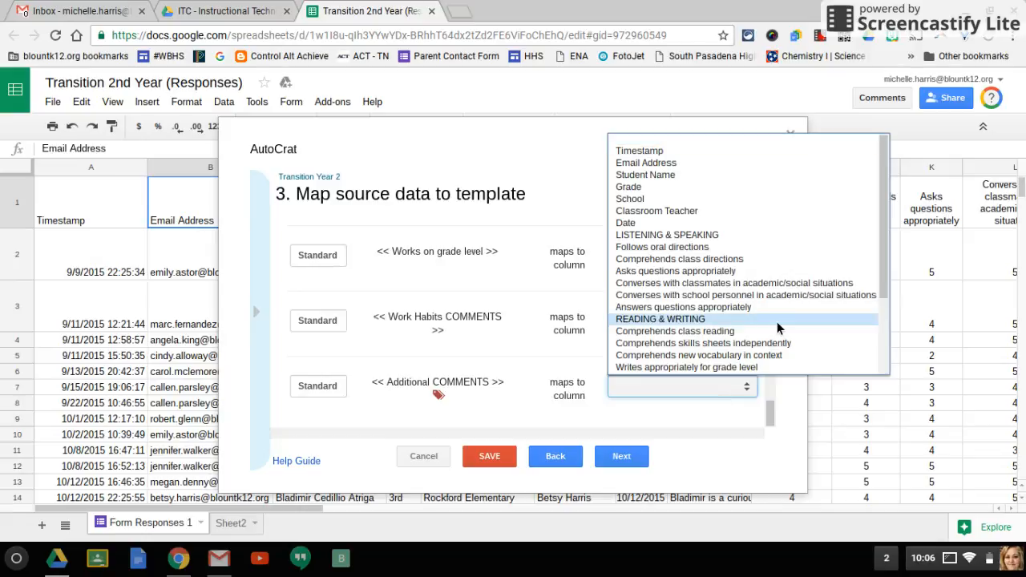
scroll(745, 353, "down", 3)
key("Down")
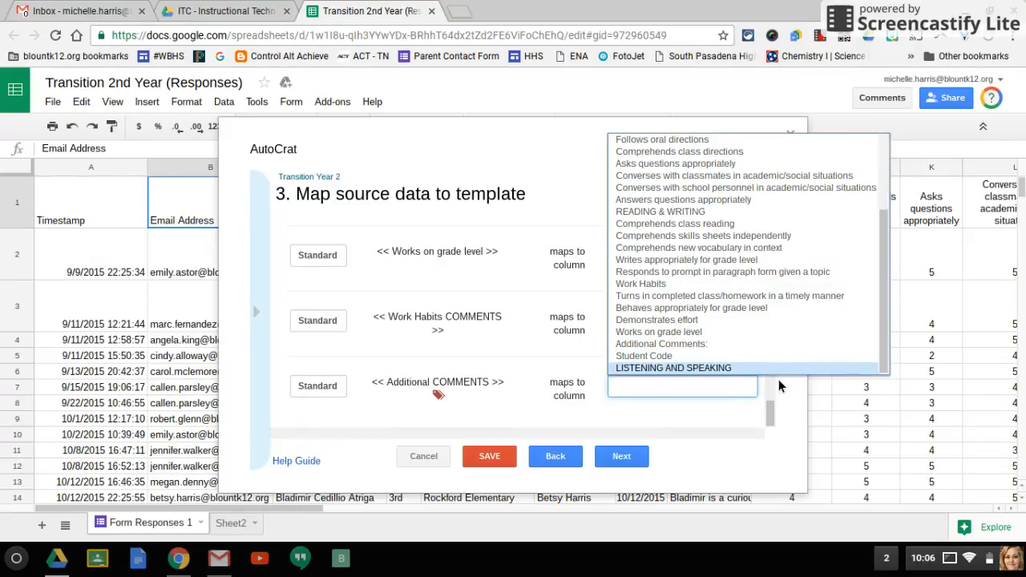
left_click(706, 343)
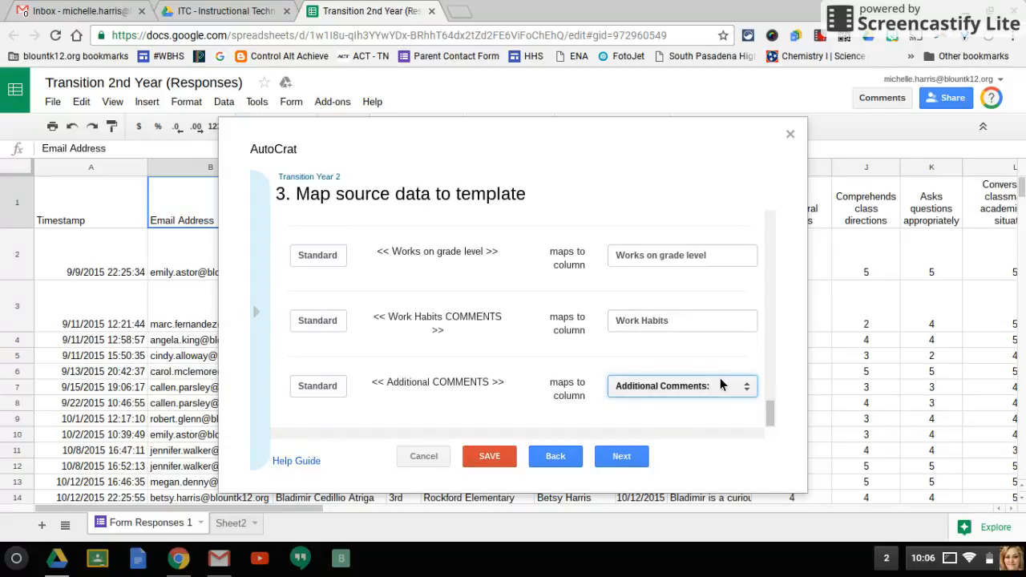
left_click(622, 457)
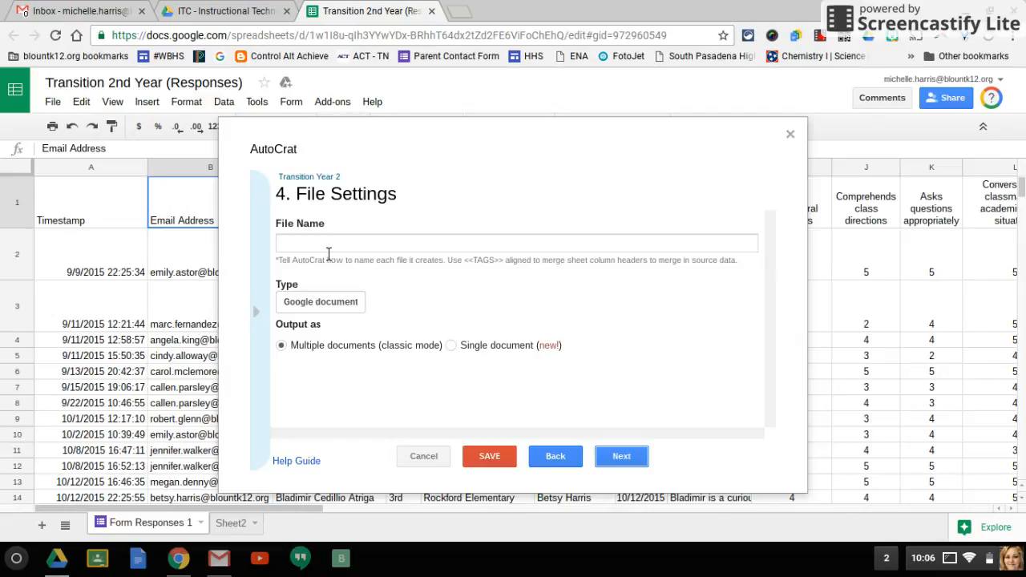
Step: Copy the <<Student Name>> tag from the list of merge tags and enter it as the file name
left_click(260, 314)
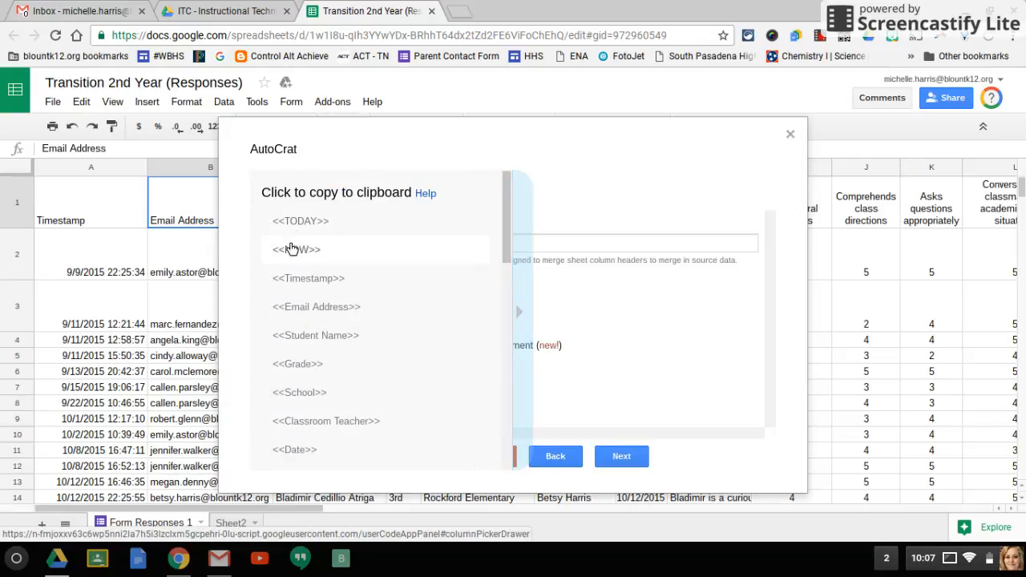
scroll(316, 367, "down", 8)
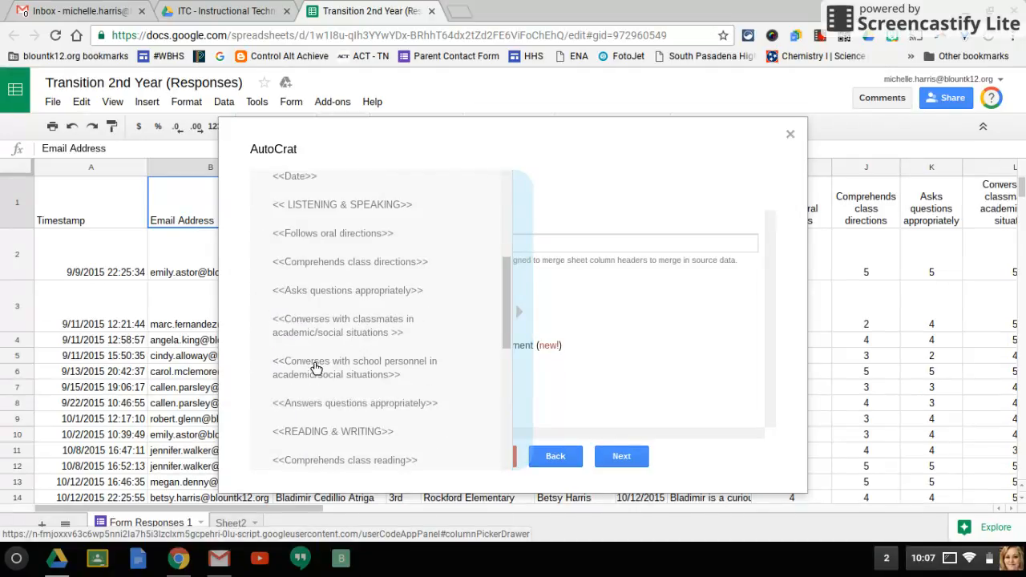
scroll(315, 367, "up", 5)
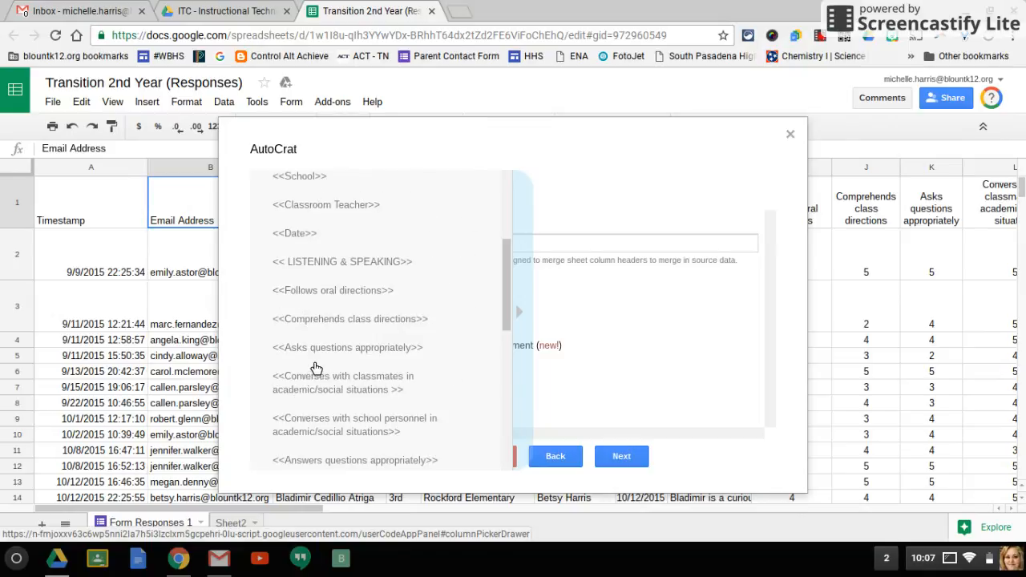
scroll(316, 367, "up", 3)
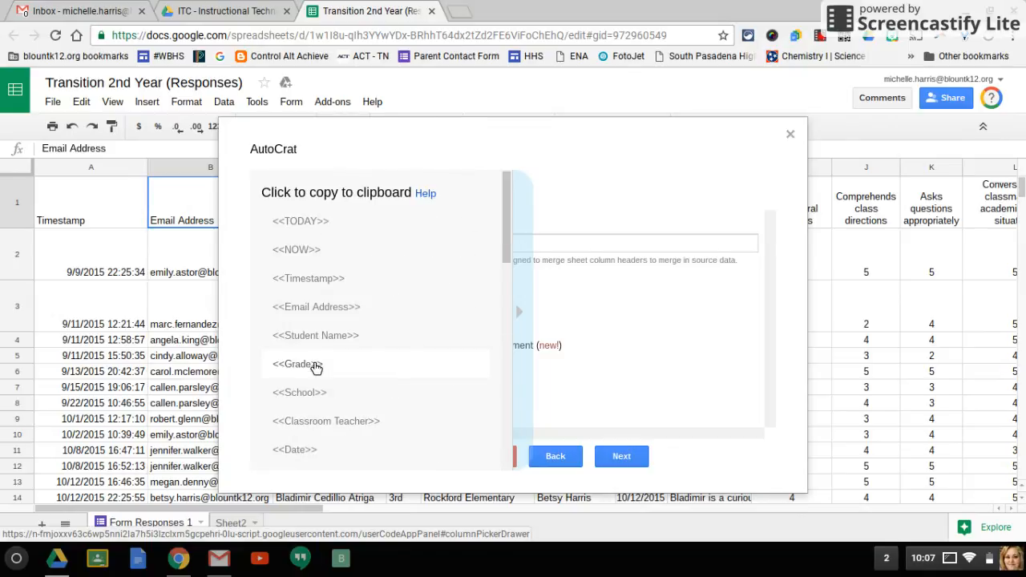
left_click(373, 345)
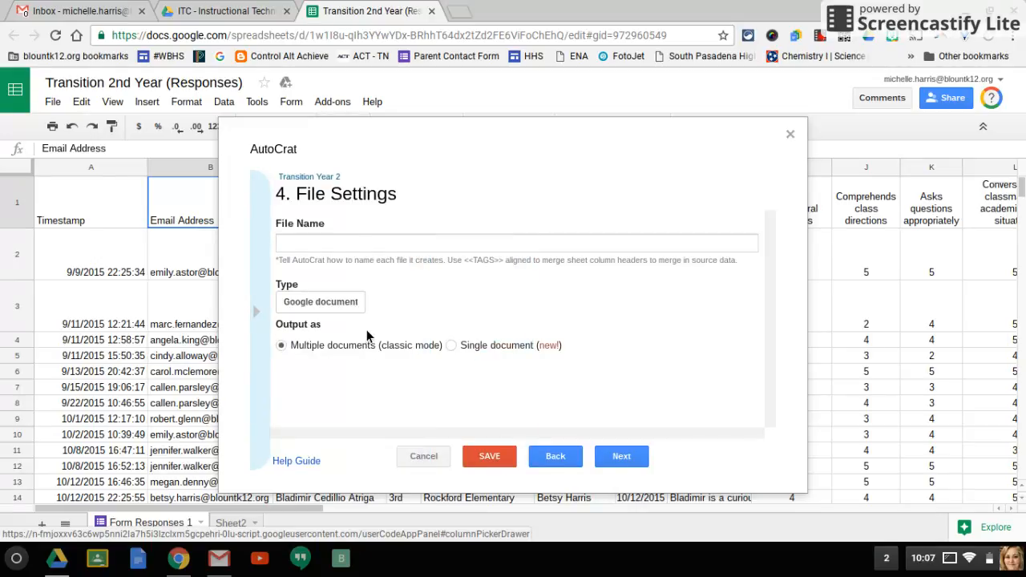
left_click(343, 254)
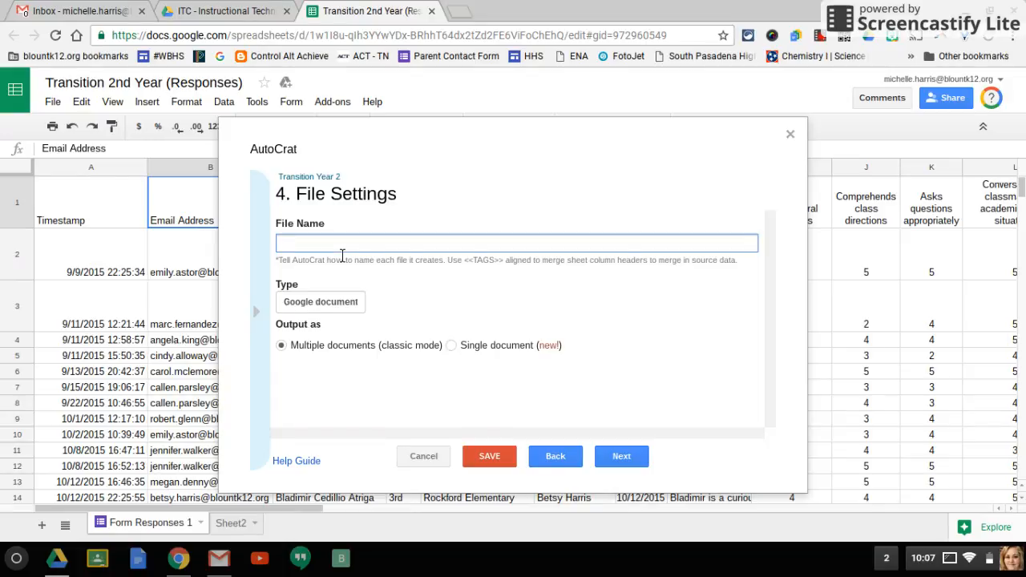
type("<<Student Name>>")
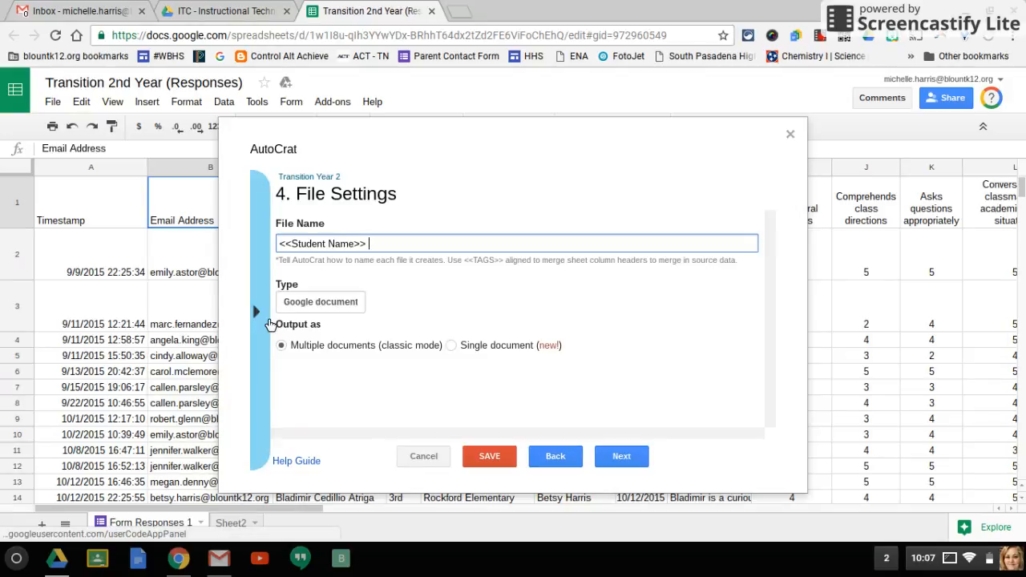
Step: Append the <<Date>> tag to the file name after the student name tag, separated by a space
left_click(270, 323)
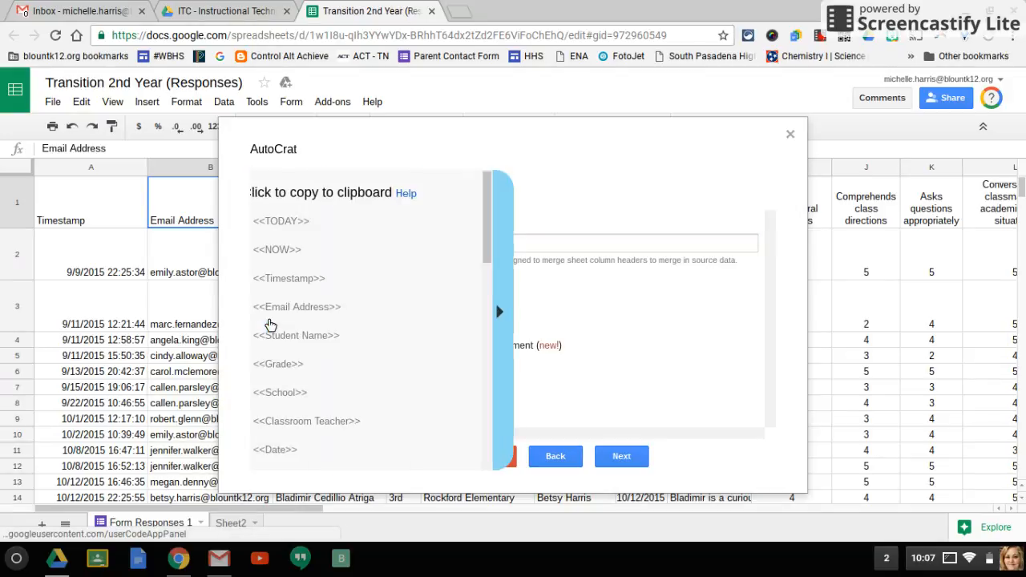
left_click(319, 448)
left_click(419, 249)
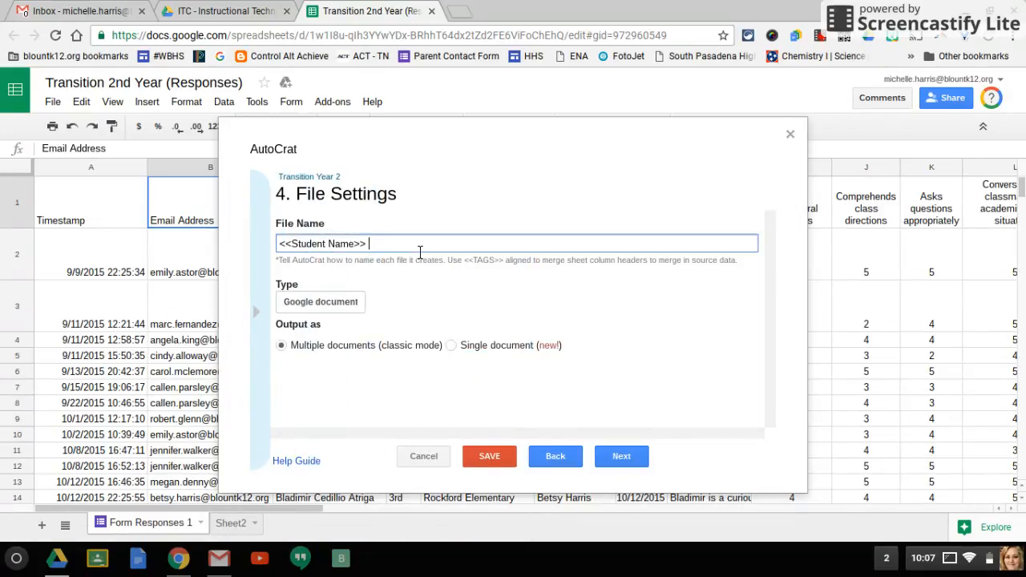
type("<<Date>>")
Step: Keep the output as multiple documents of type Google document and proceed to the destination folder choice
left_click(336, 302)
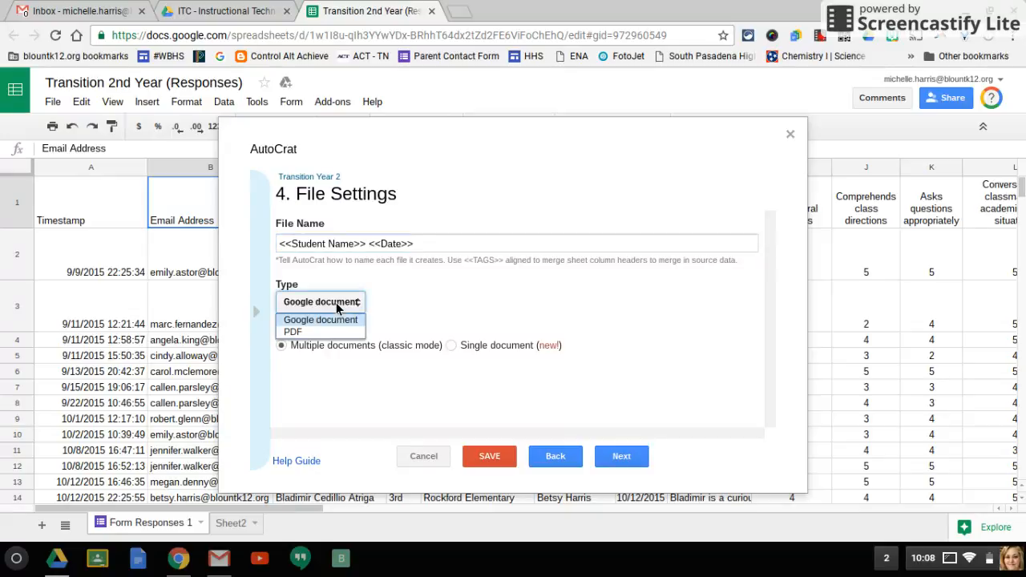
left_click(423, 297)
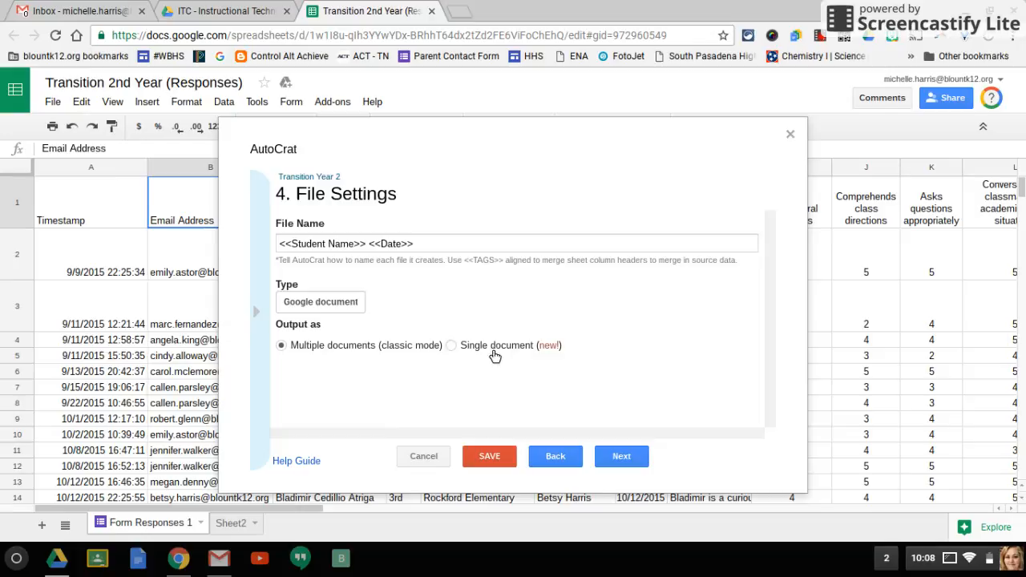
left_click(622, 459)
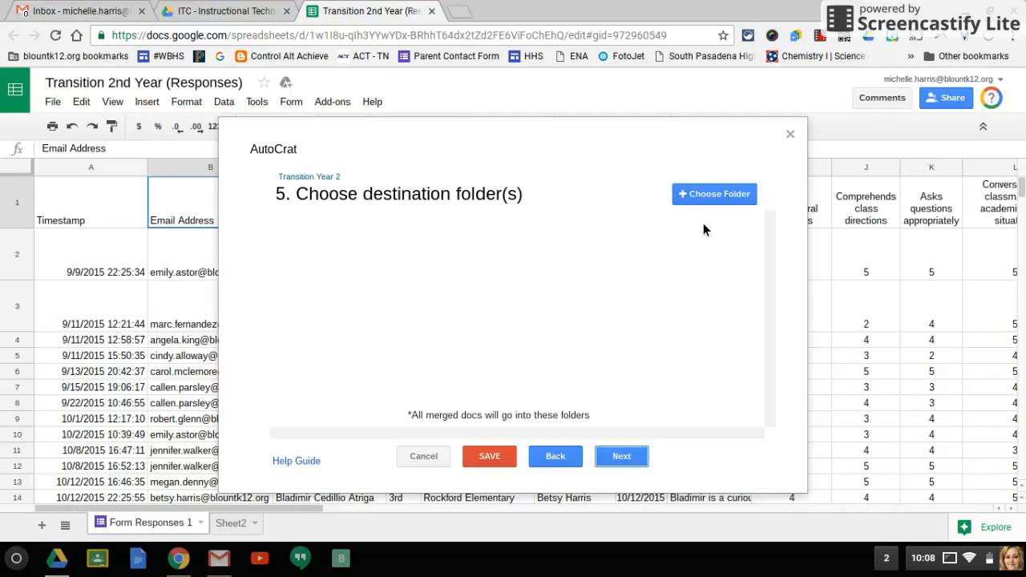
Step: Choose the Transition Year 2 folder as the destination for the merged documents and proceed to the dynamic folder reference
left_click(703, 198)
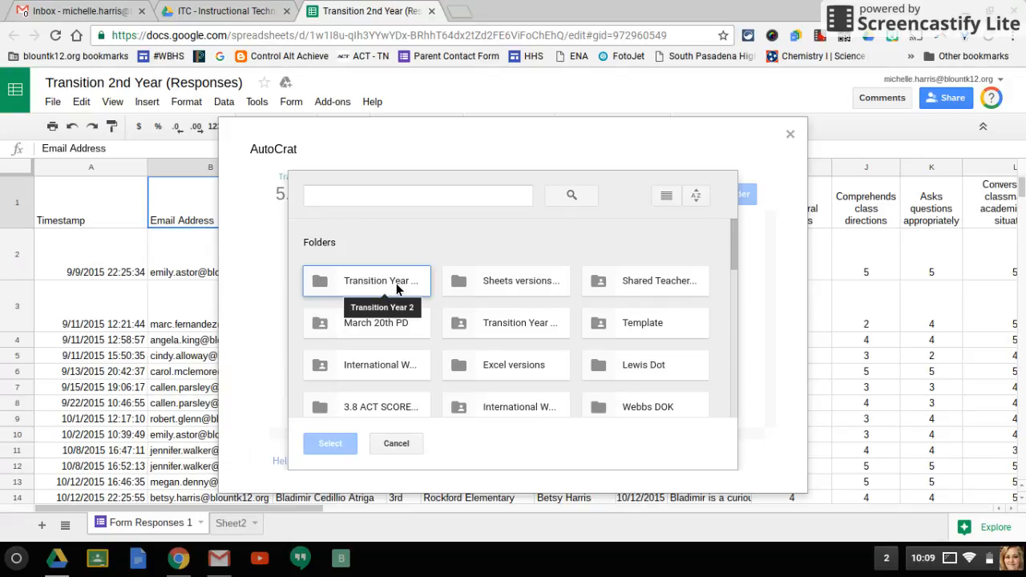
left_click(411, 198)
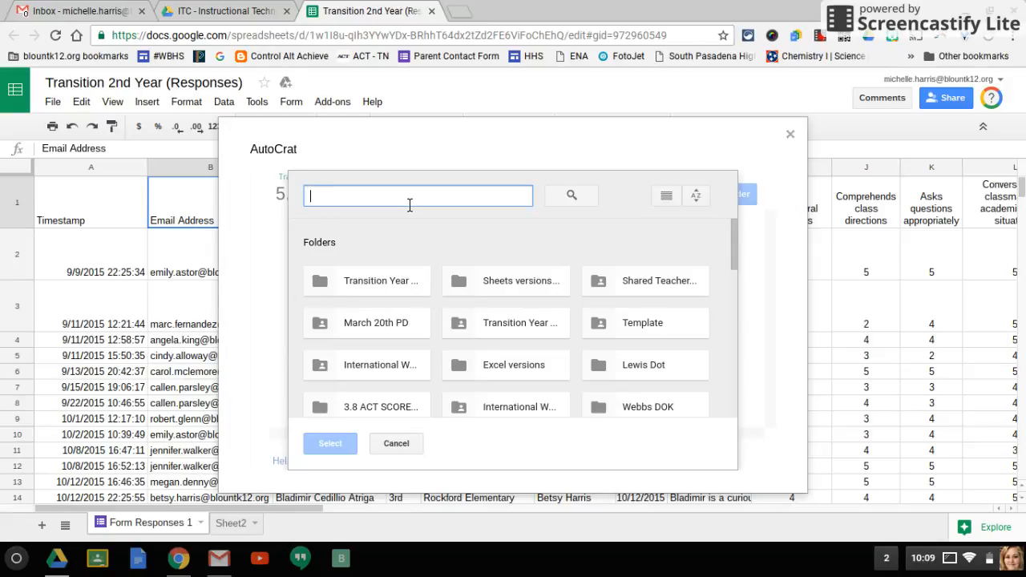
left_click(384, 281)
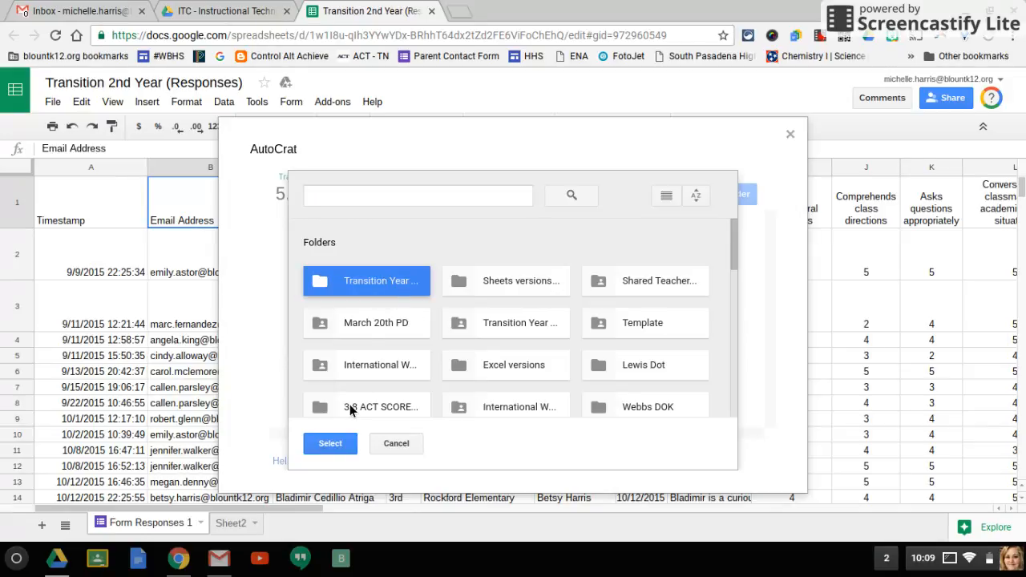
left_click(345, 446)
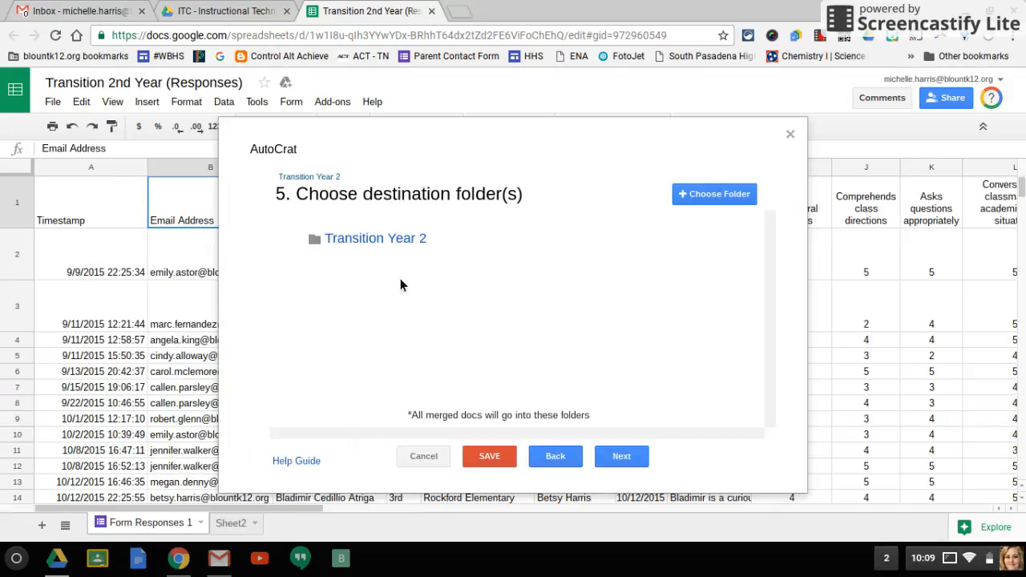
left_click(620, 458)
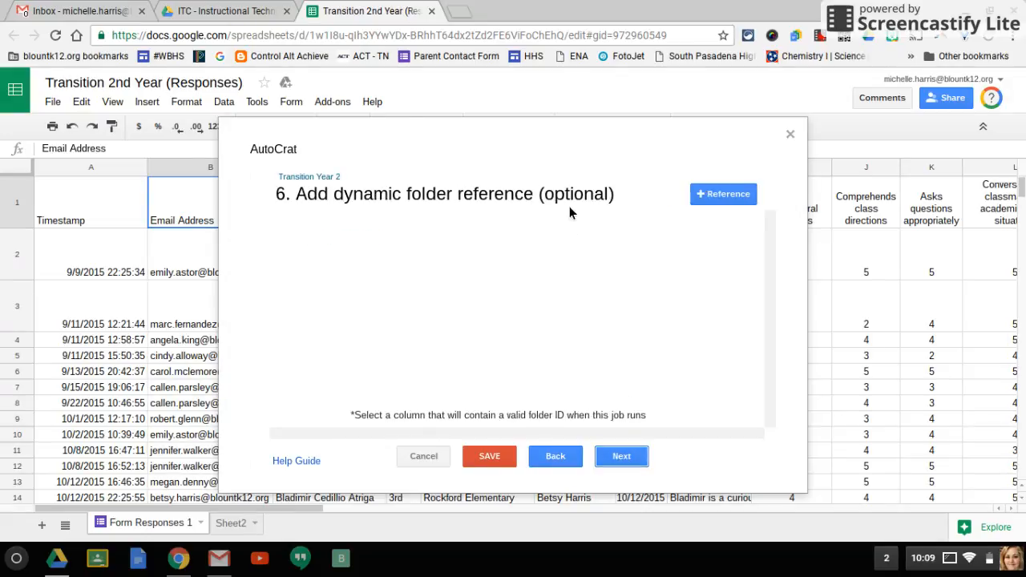
Step: Skip the optional dynamic folder reference and merge condition, leave the form and time triggers at No, and save the merge job
left_click(633, 464)
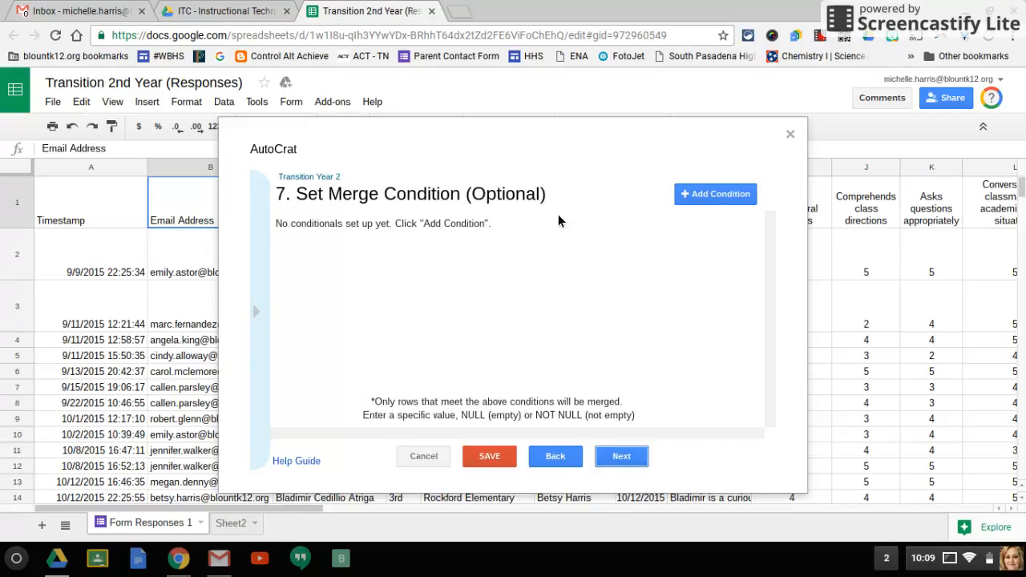
left_click(624, 459)
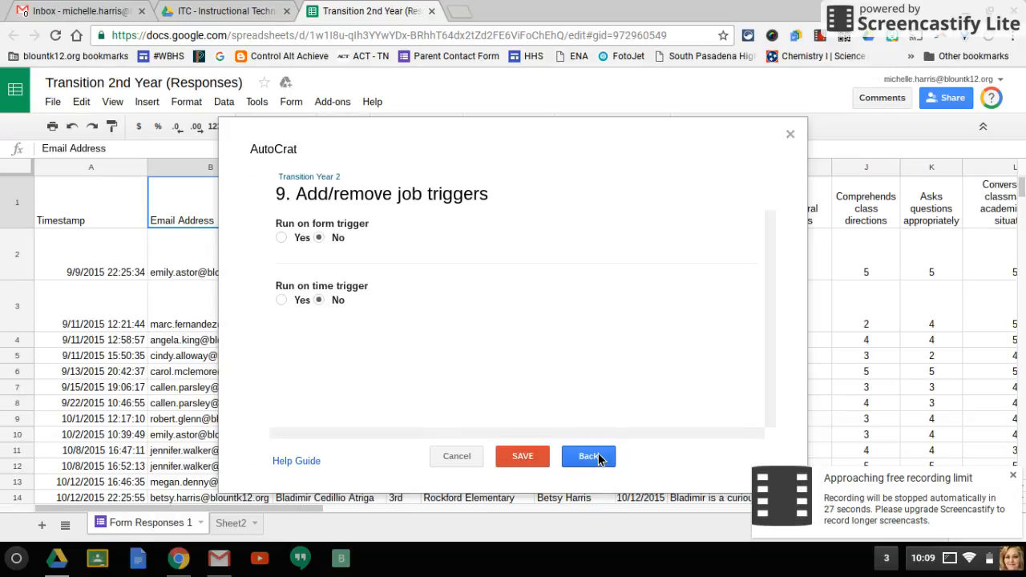
left_click(529, 457)
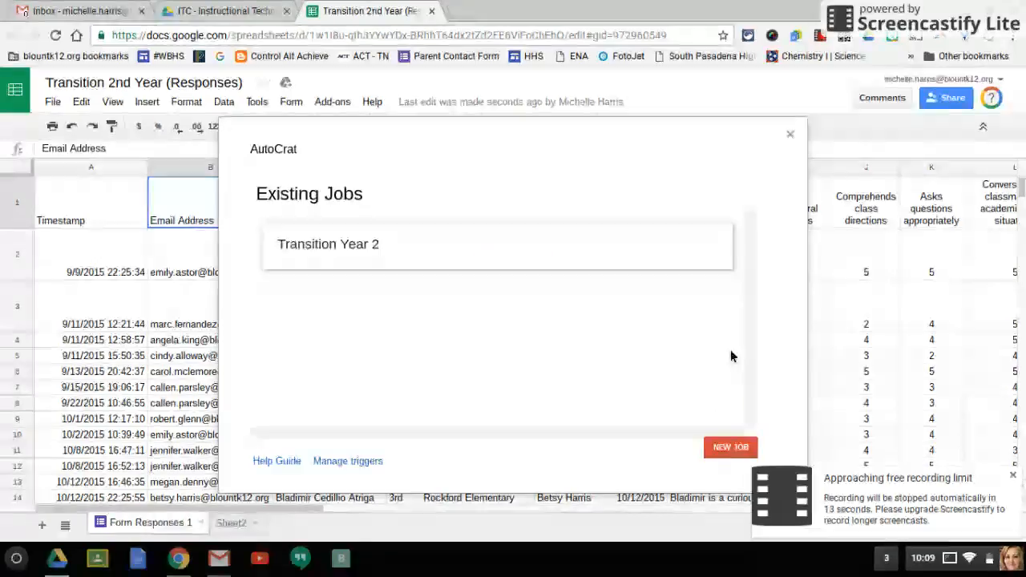
left_click(826, 40)
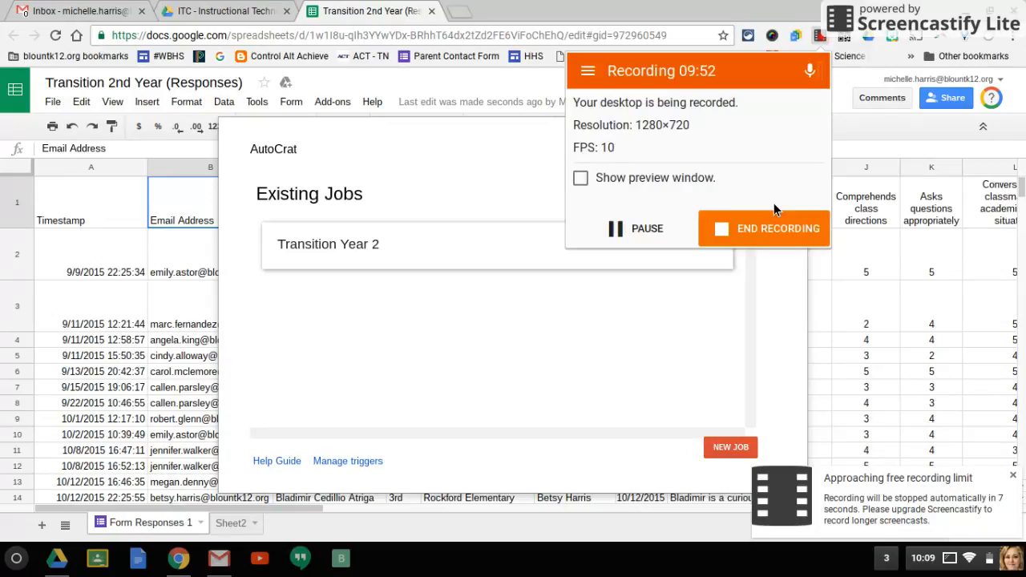